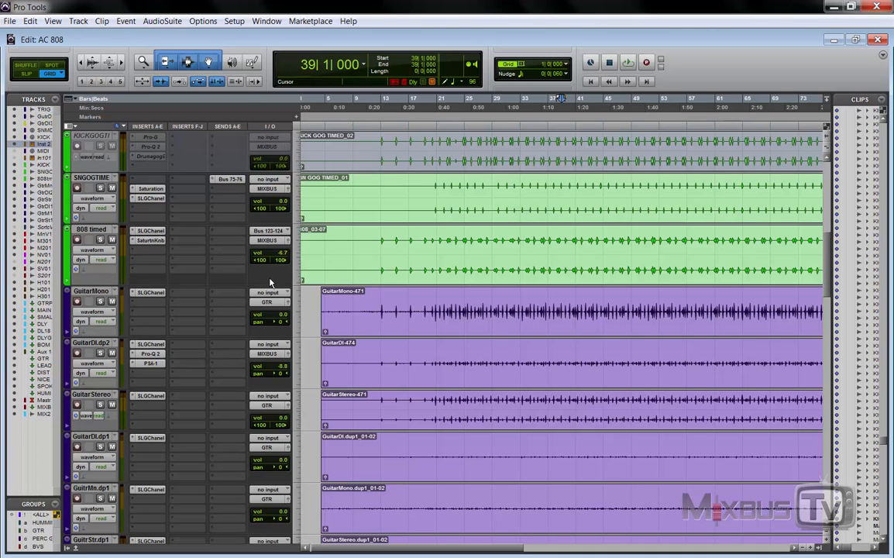
# Play the session from bar 39 and listen to the snare, 808 and guitar tracks while viewing the arrangement.
pyautogui.press('space')
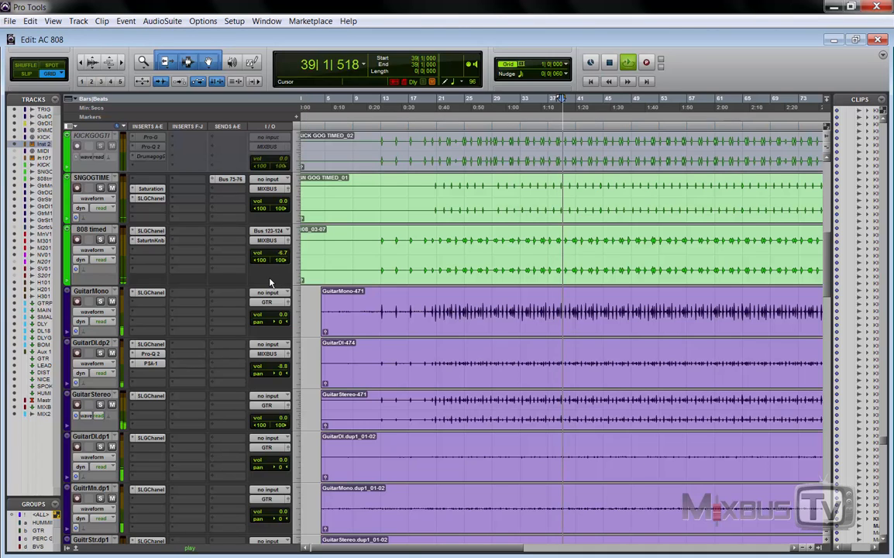
pyautogui.hotkey('ctrl', ']')
pyautogui.hotkey('ctrl', ']')
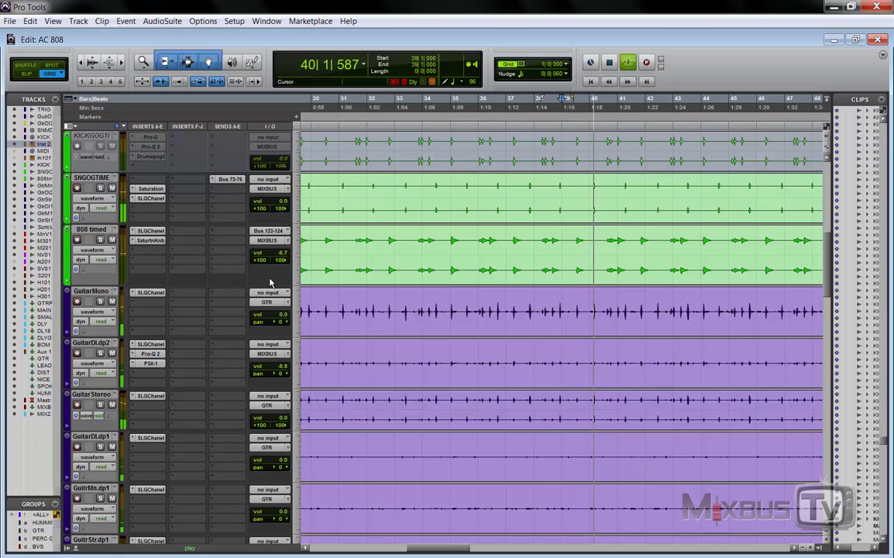
pyautogui.hotkey('ctrl', '[')
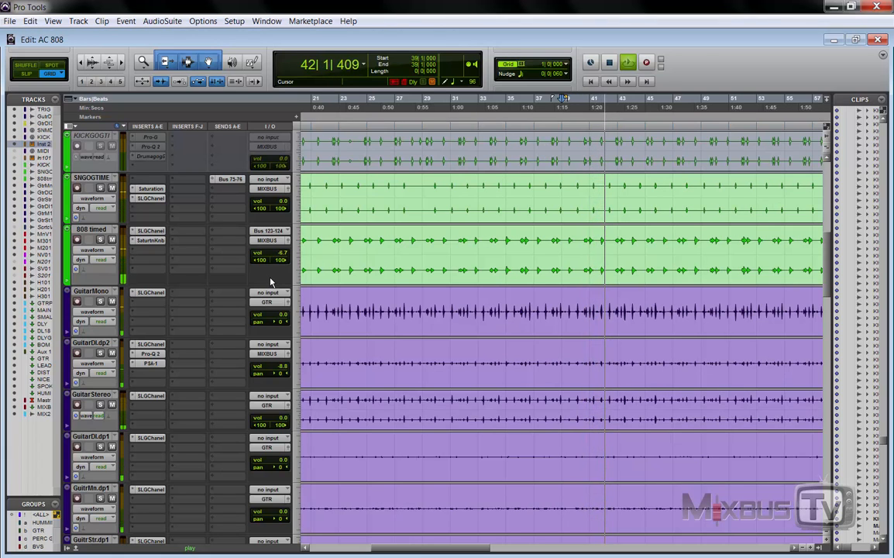
pyautogui.hotkey('ctrl', '[')
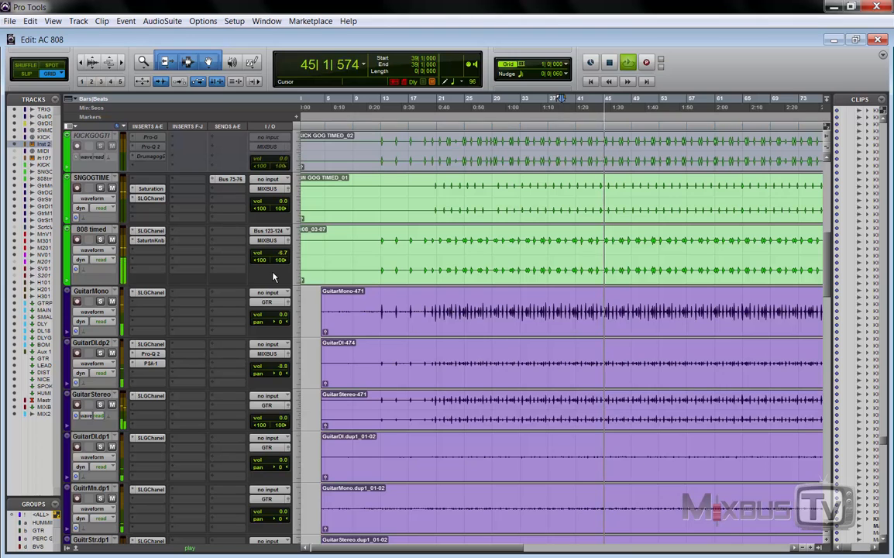
pyautogui.hotkey('ctrl', ']')
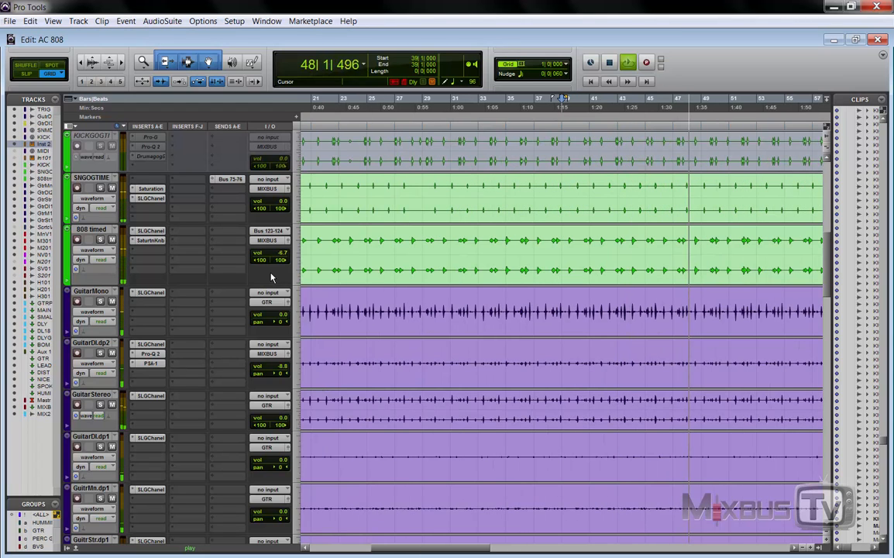
pyautogui.hotkey('ctrl', '[')
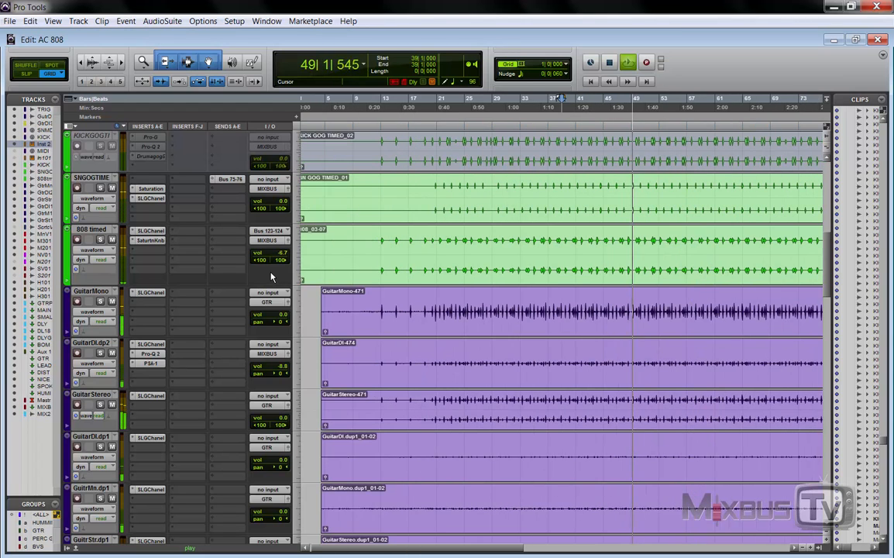
pyautogui.hotkey('ctrl', '[')
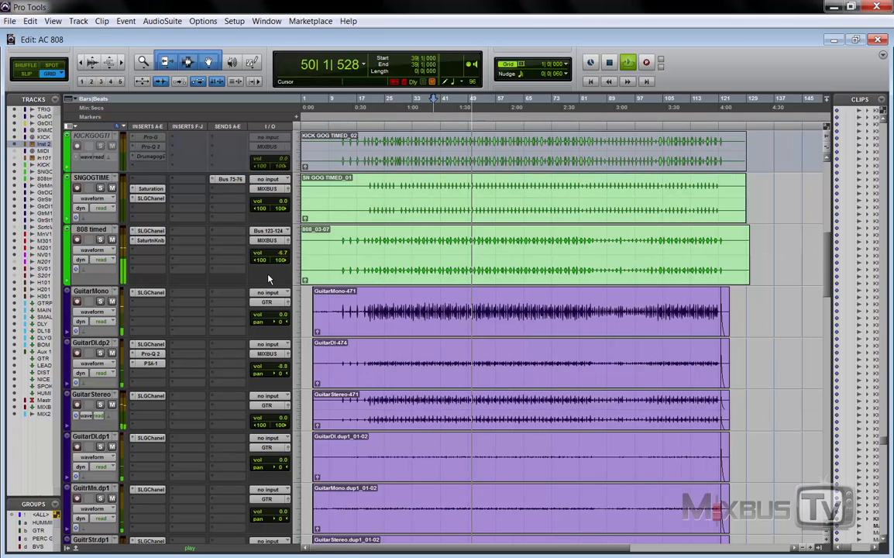
pyautogui.hscroll(1, 270, 278)
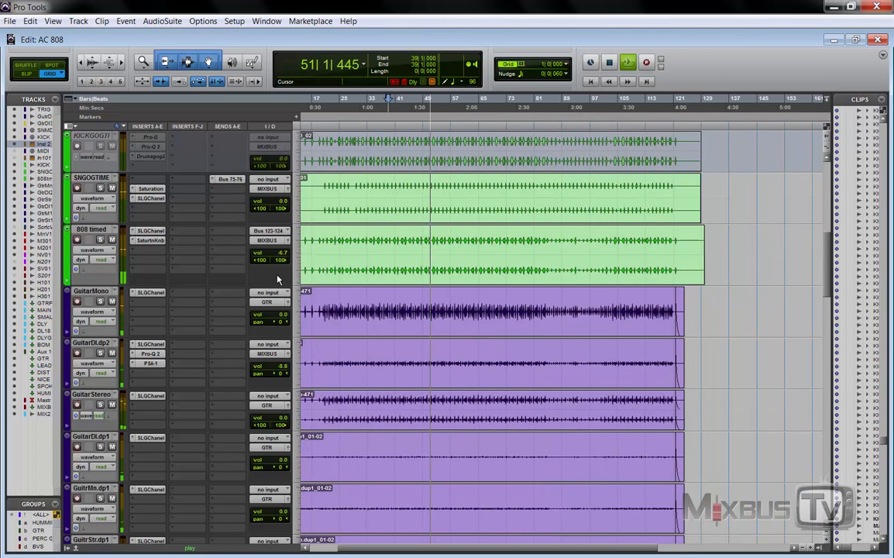
pyautogui.hotkey('ctrl', ']')
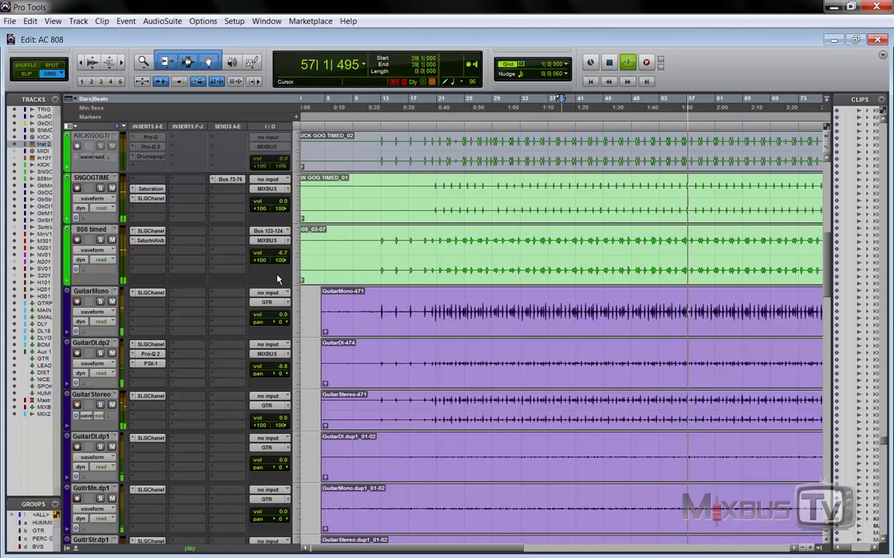
pyautogui.press('space')
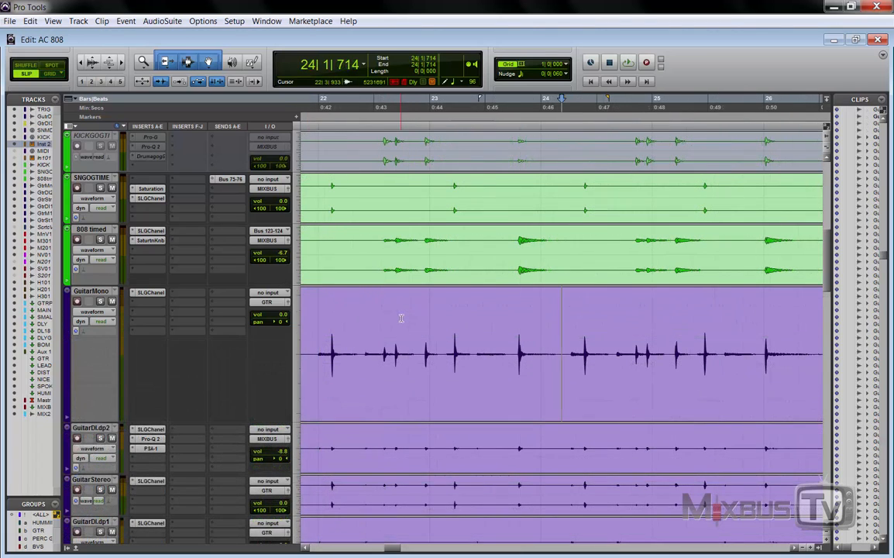
# Select a passage of the GuitarMono clip from about bar 22 to bar 26 and open the Massey DRT AudioSuite plug-in.
pyautogui.click(410, 321)
pyautogui.moveTo(428, 322); pyautogui.dragTo(813, 341)
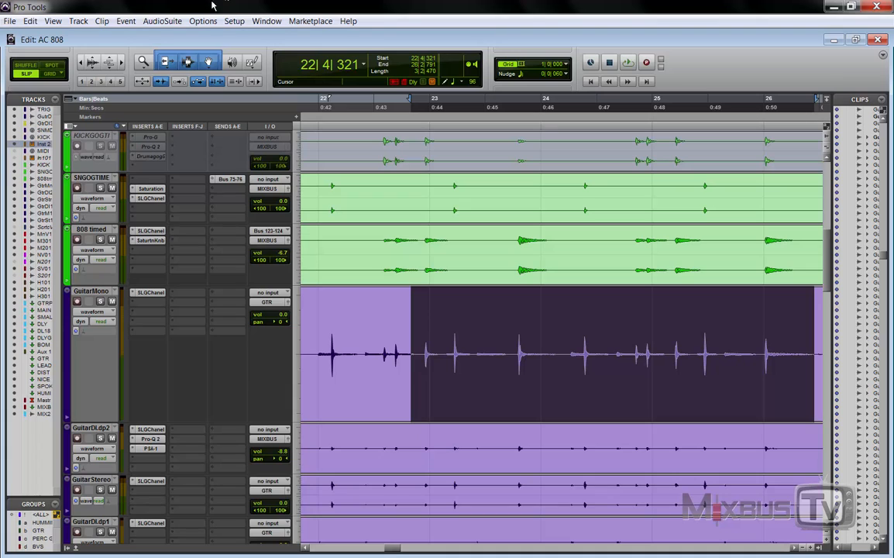
pyautogui.click(163, 20)
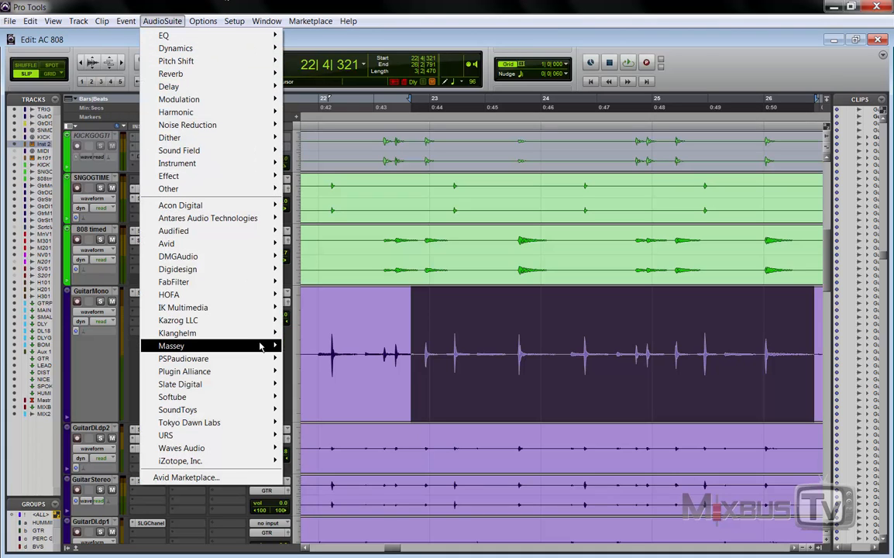
pyautogui.moveTo(247, 345)
pyautogui.click(318, 346)
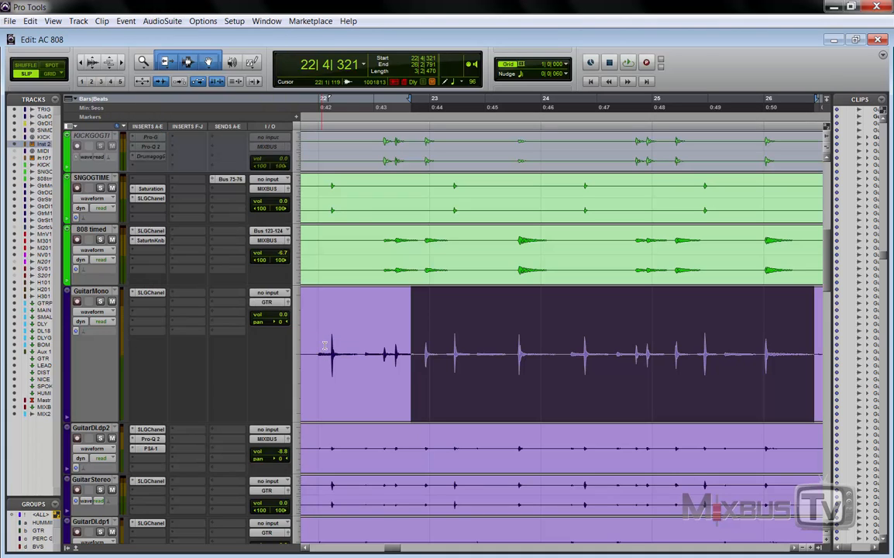
pyautogui.moveTo(447, 323); pyautogui.dragTo(530, 77)
# Select the whole GuitarMono clip, make its track taller, and analyze the clip in Massey DRT.
pyautogui.hscroll(4, 493, 341)
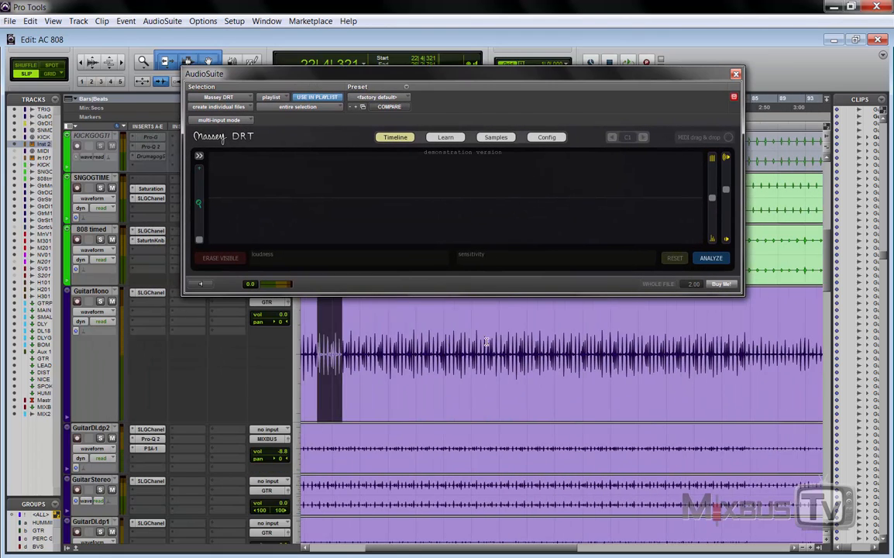
pyautogui.click(489, 386)
pyautogui.press('t')
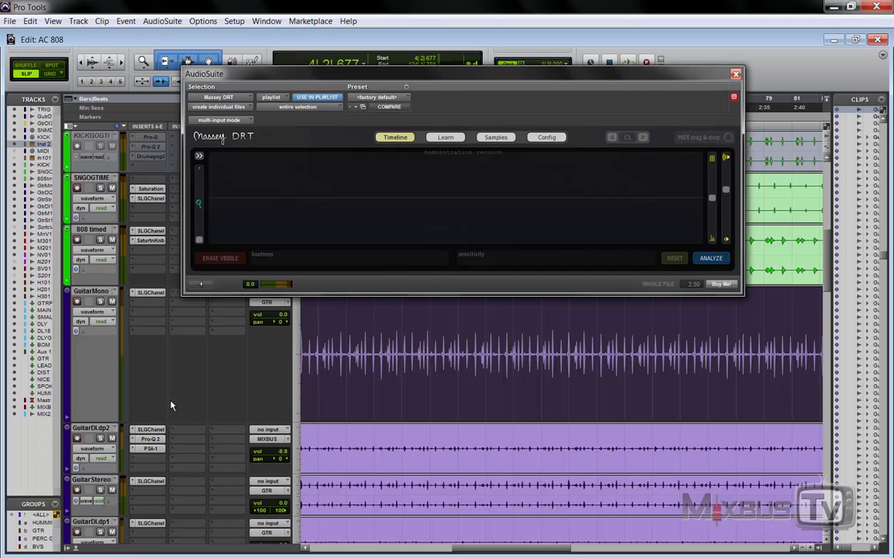
pyautogui.moveTo(221, 422); pyautogui.dragTo(216, 456)
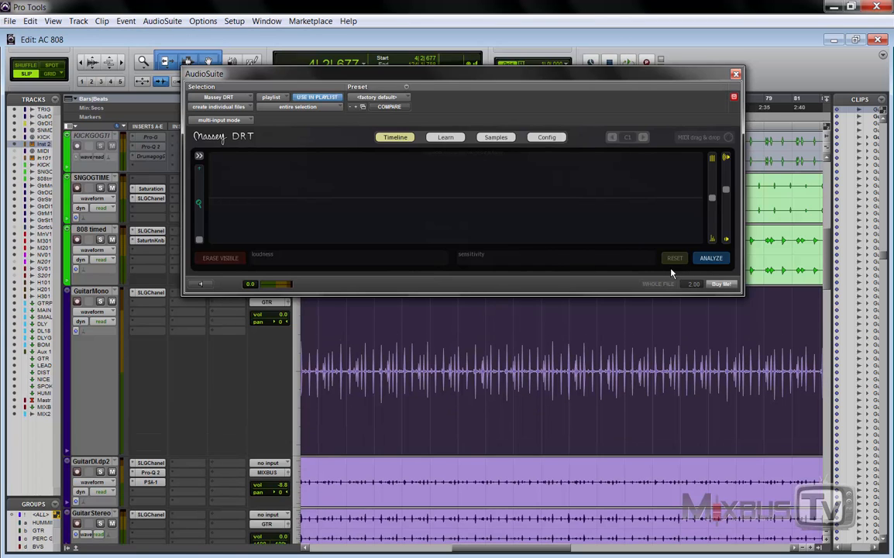
pyautogui.click(710, 261)
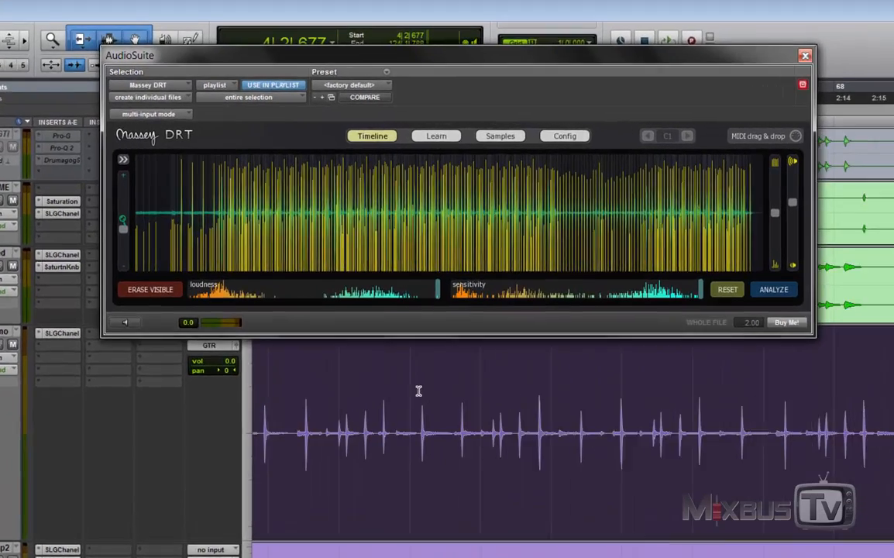
# Lower the DRT loudness threshold to just under half to exclude quiet hits, and raise the velocity slider slightly.
pyautogui.press('t')
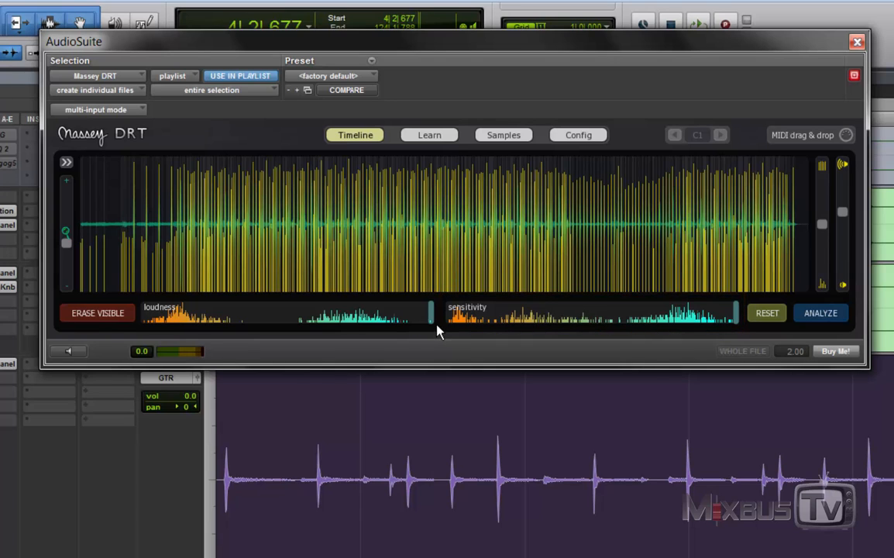
pyautogui.moveTo(412, 325); pyautogui.dragTo(276, 322)
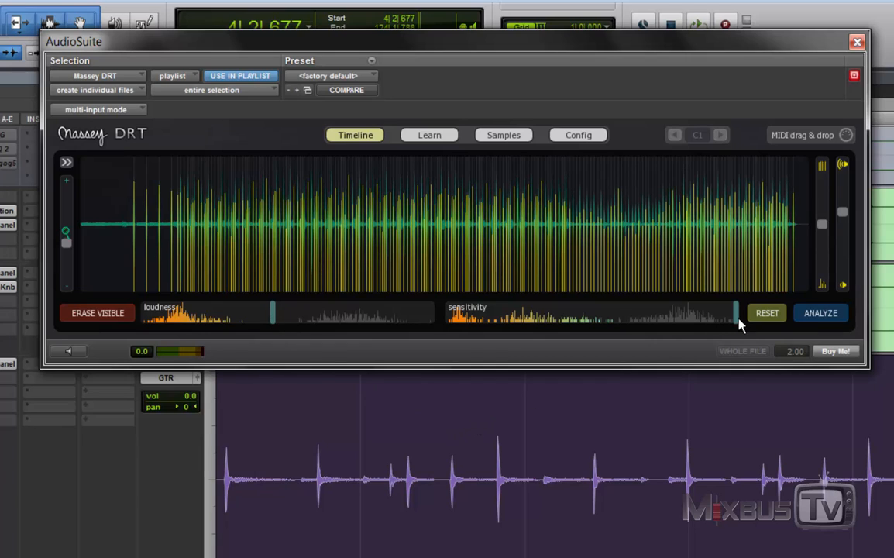
pyautogui.moveTo(822, 226)
pyautogui.mouseDown()
pyautogui.moveTo(826, 187)
pyautogui.moveTo(825, 209)
pyautogui.moveTo(840, 217)
pyautogui.moveTo(842, 194)
pyautogui.moveTo(832, 202)
pyautogui.mouseUp()
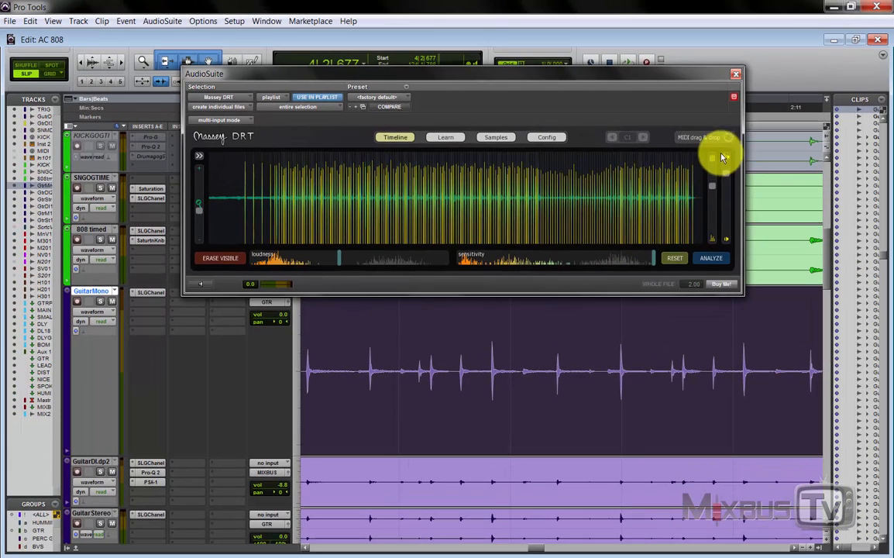
# Import the detected guitar hits from Massey DRT as MIDI onto a new track at Session Start.
pyautogui.moveTo(728, 138); pyautogui.dragTo(43, 377)
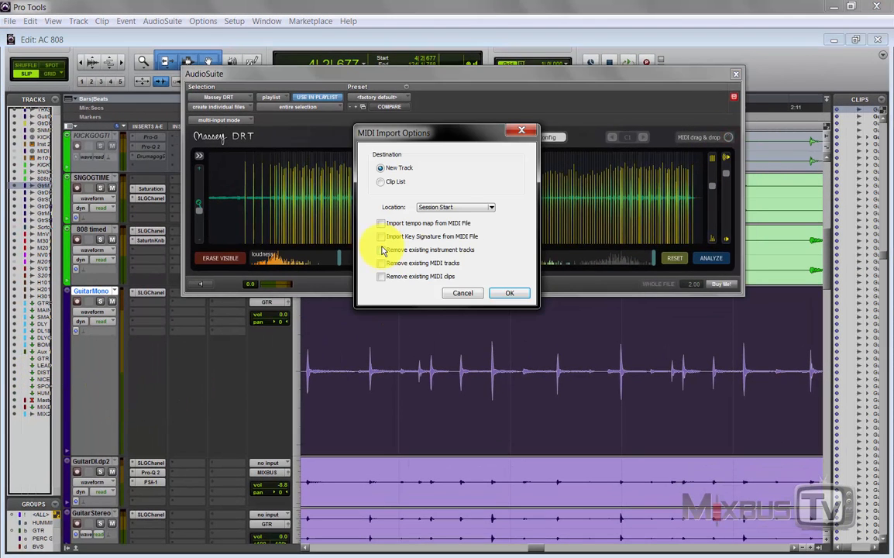
pyautogui.click(509, 293)
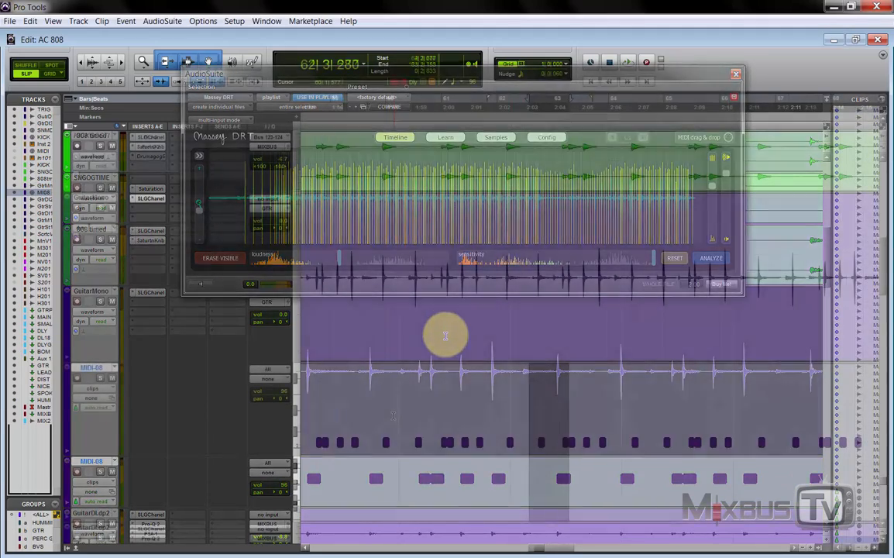
# Examine how the imported MIDI notes line up with the GuitarMono transients around bars 59 to 66.
pyautogui.moveTo(393, 408); pyautogui.dragTo(747, 407)
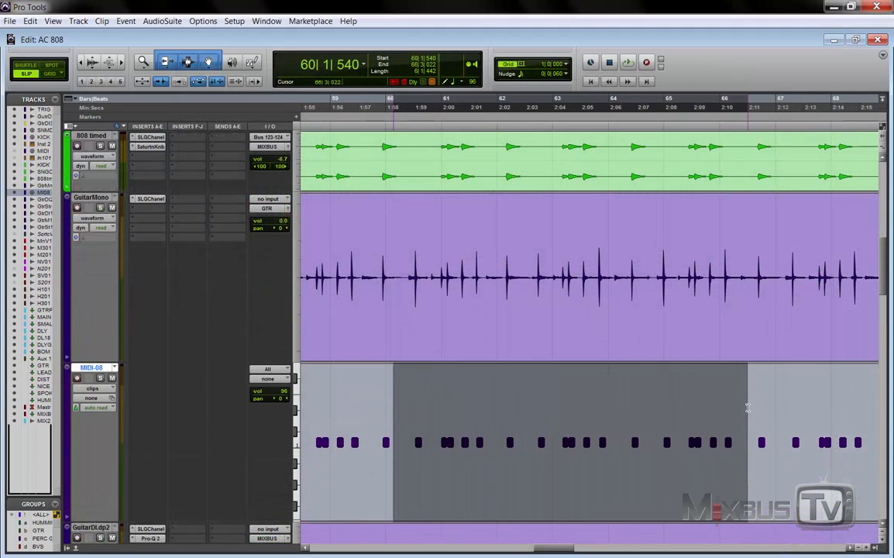
pyautogui.scroll(2, 520, 407)
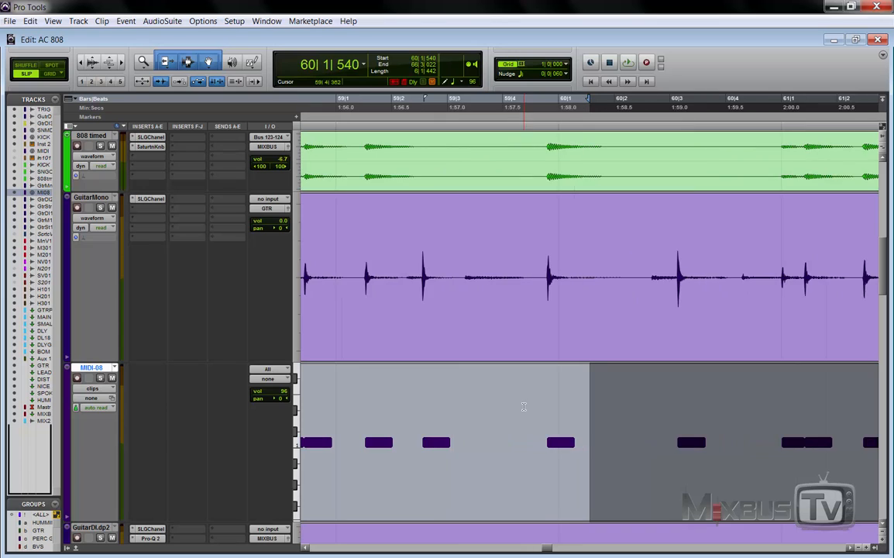
pyautogui.hscroll(3, 524, 405)
pyautogui.scroll(-2, 528, 398)
pyautogui.hscroll(3, 531, 392)
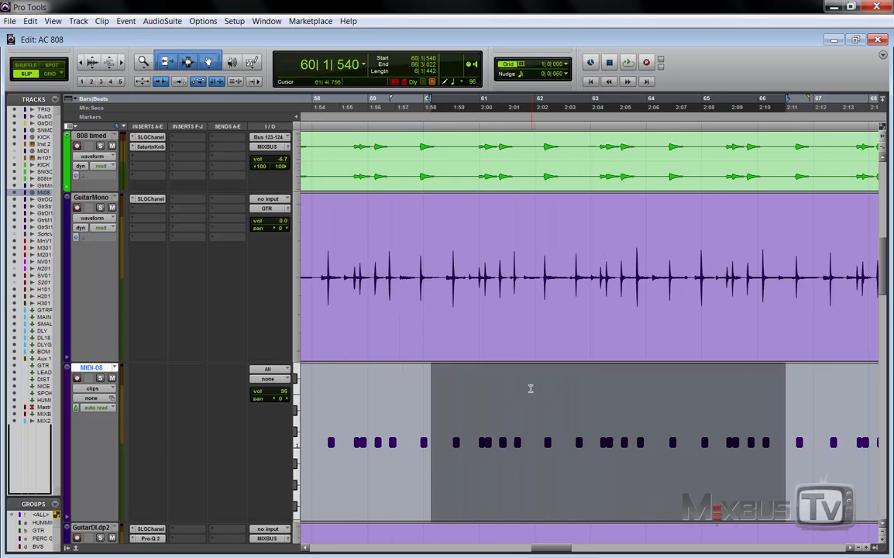
pyautogui.click(487, 397)
pyautogui.press('t')
pyautogui.press('t')
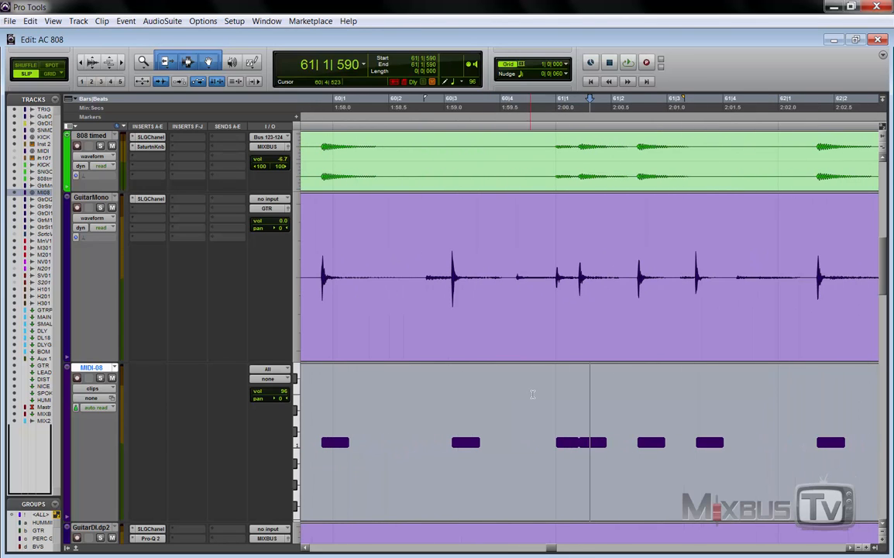
pyautogui.press('r')
pyautogui.press('r')
# Delete the MIDI-08 track that holds the imported guitar hits.
pyautogui.rightClick(115, 365)
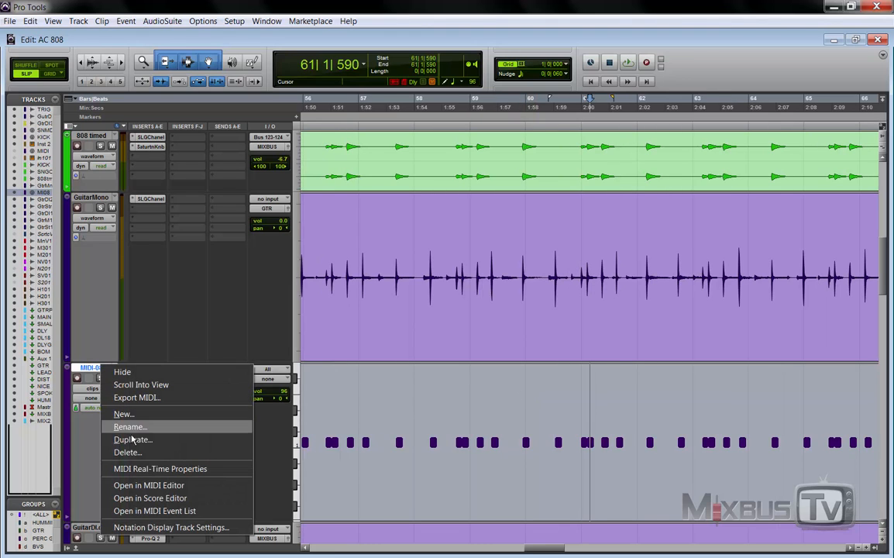
pyautogui.click(135, 450)
pyautogui.click(467, 205)
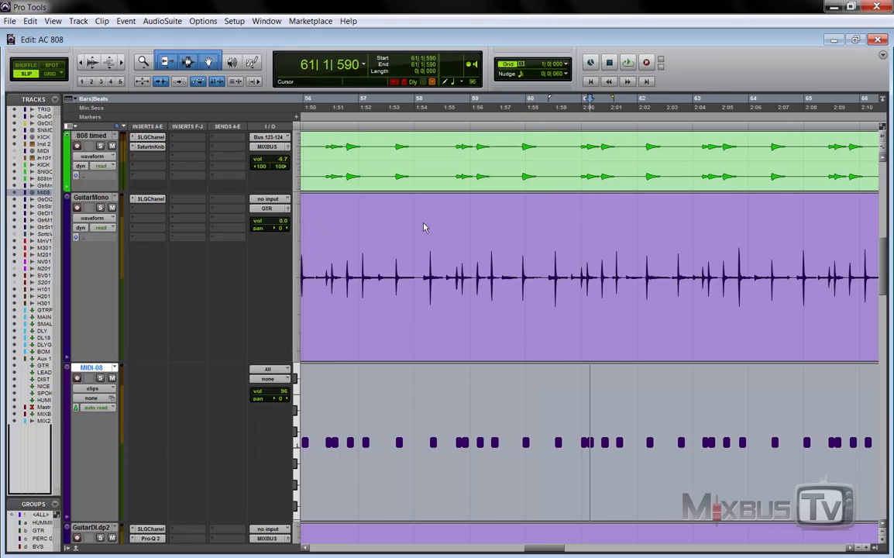
# Examine the prepared kick and snare MIDI tracks and the Inst 2 notes up close around bars 53 to 55.
pyautogui.scroll(5, 256, 294)
pyautogui.press('r')
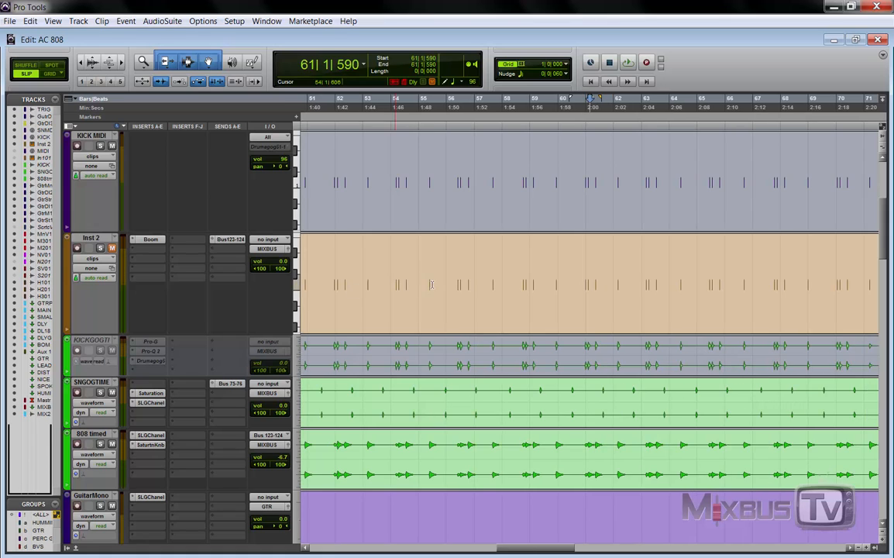
pyautogui.click(435, 284)
pyautogui.press('t')
pyautogui.press('t')
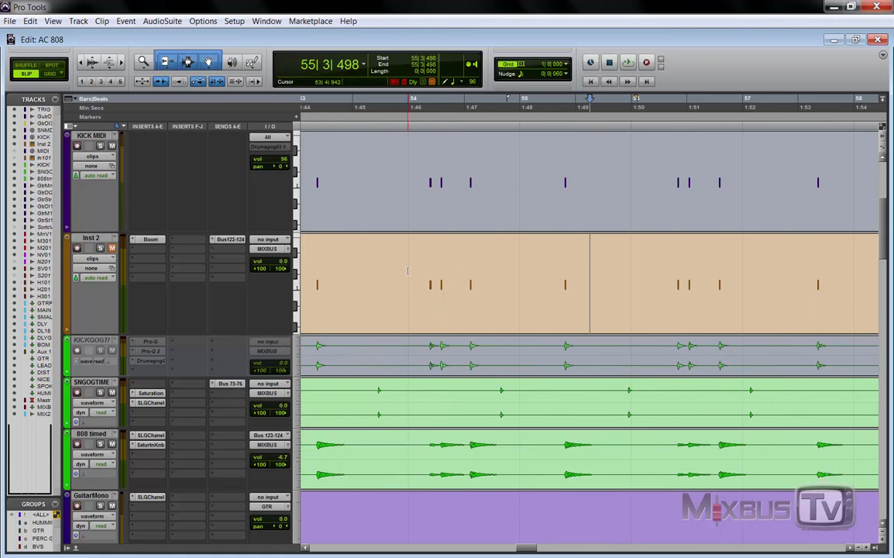
pyautogui.scroll(3, 408, 271)
pyautogui.click(408, 288)
pyautogui.press('t')
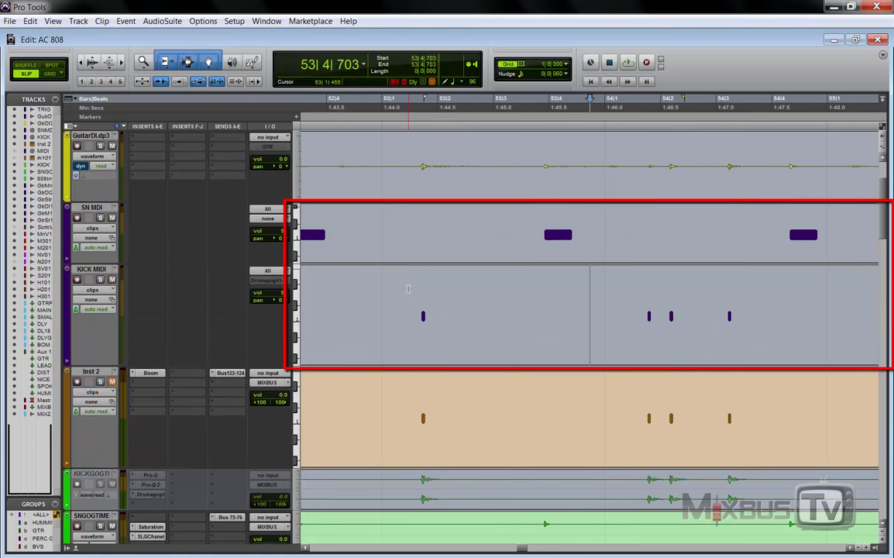
pyautogui.press('r')
# Highlight notes on the SN MDI and KICK MIDI tracks around bars 52 and 53 to compare the two patterns.
pyautogui.moveTo(398, 223); pyautogui.dragTo(526, 223)
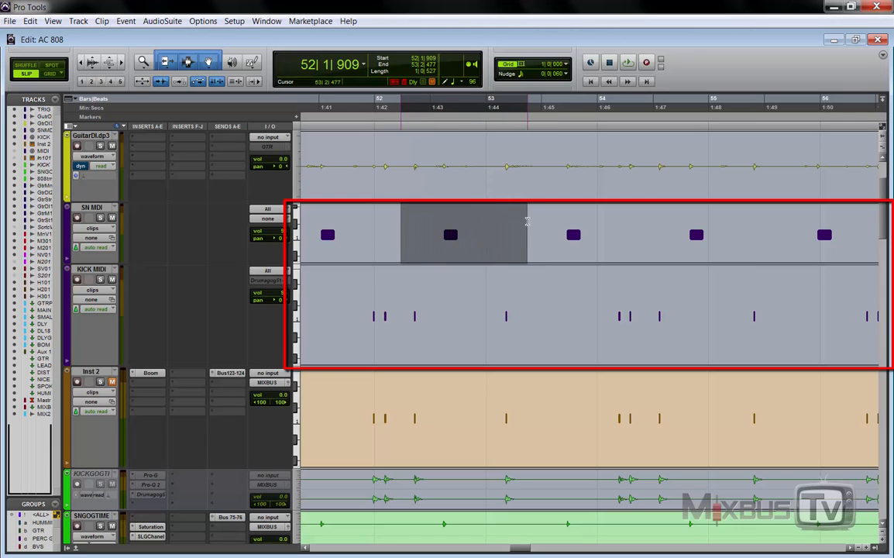
pyautogui.moveTo(363, 296); pyautogui.dragTo(441, 295)
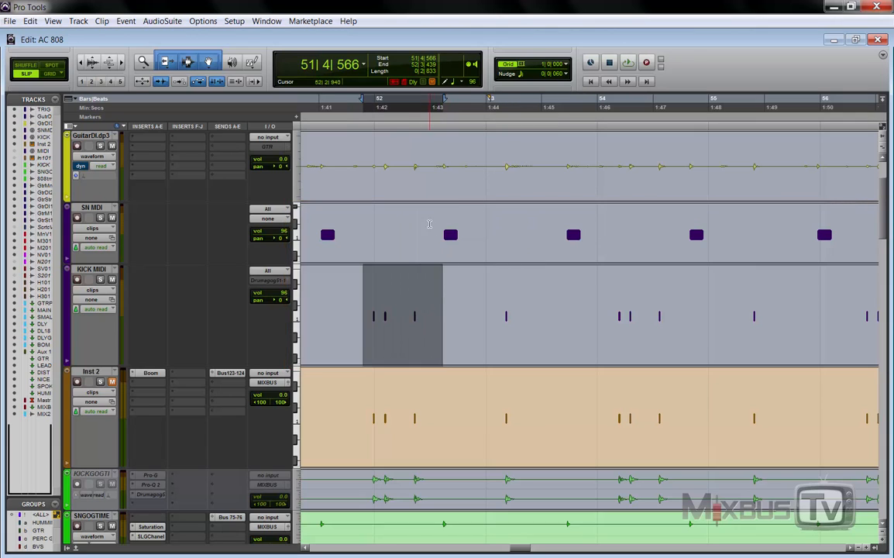
pyautogui.moveTo(430, 232); pyautogui.dragTo(528, 230)
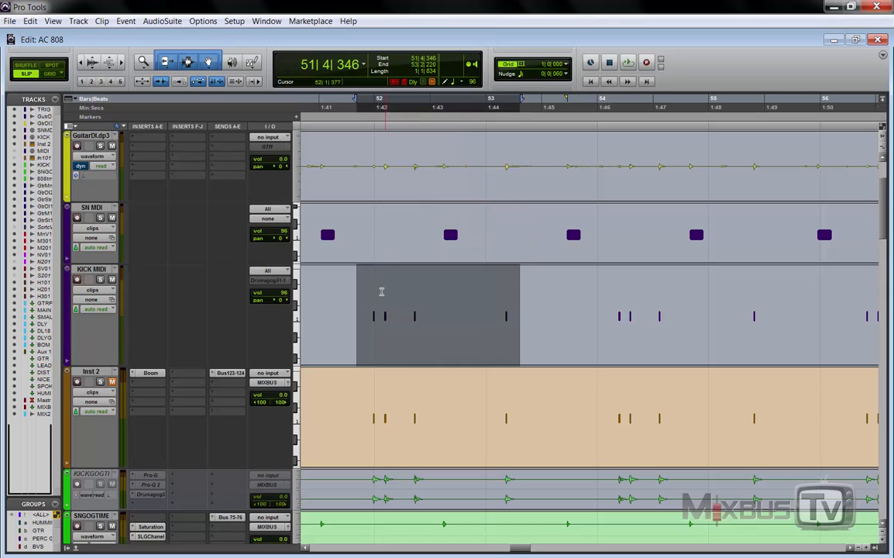
pyautogui.click(376, 295)
pyautogui.moveTo(363, 295); pyautogui.dragTo(543, 302)
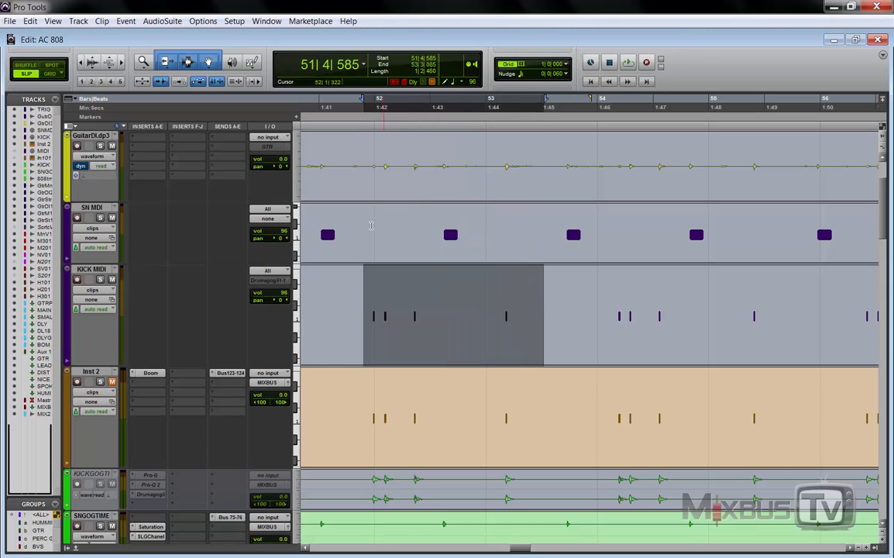
# Highlight the SN MDI notes around bars 52 to 54, and view both MIDI patterns across the whole song.
pyautogui.moveTo(409, 231); pyautogui.dragTo(612, 231)
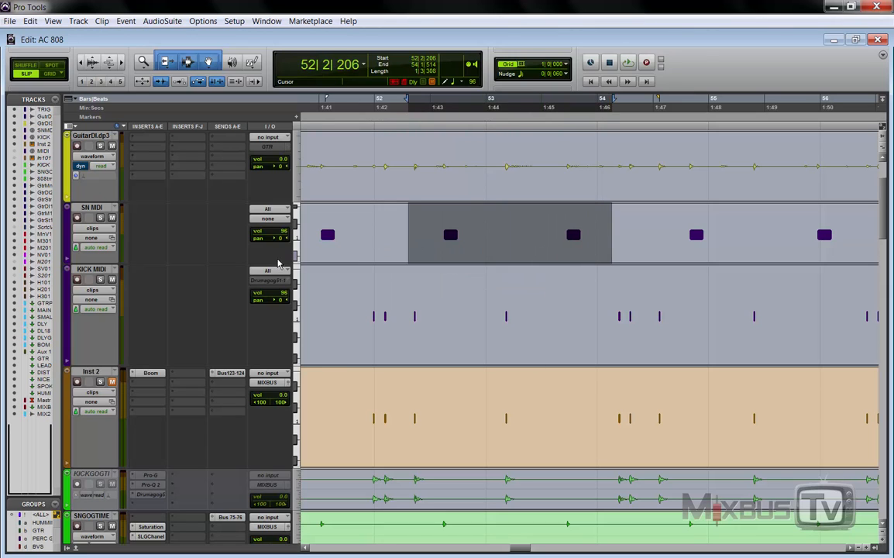
pyautogui.click(381, 235)
pyautogui.hotkey('ctrl', '[')
pyautogui.hotkey('ctrl', '[')
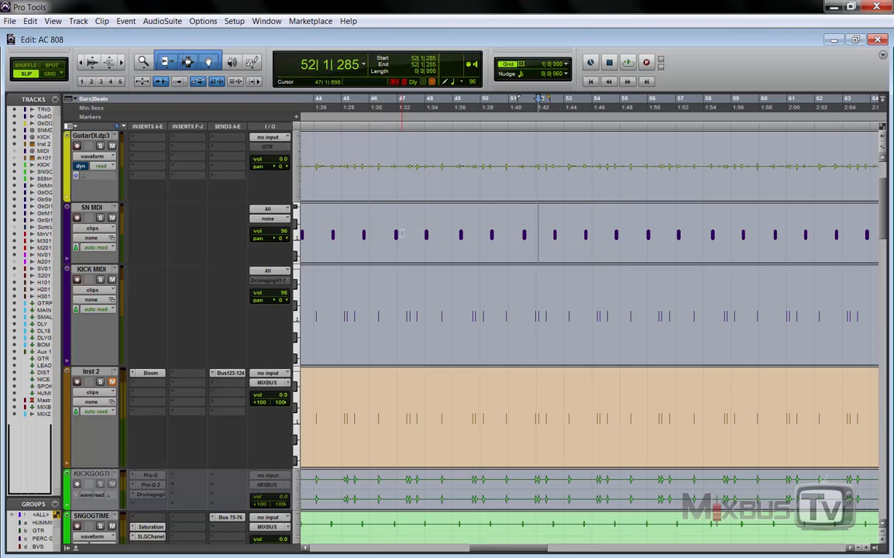
pyautogui.hotkey('ctrl', '[')
pyautogui.hotkey('ctrl', '[')
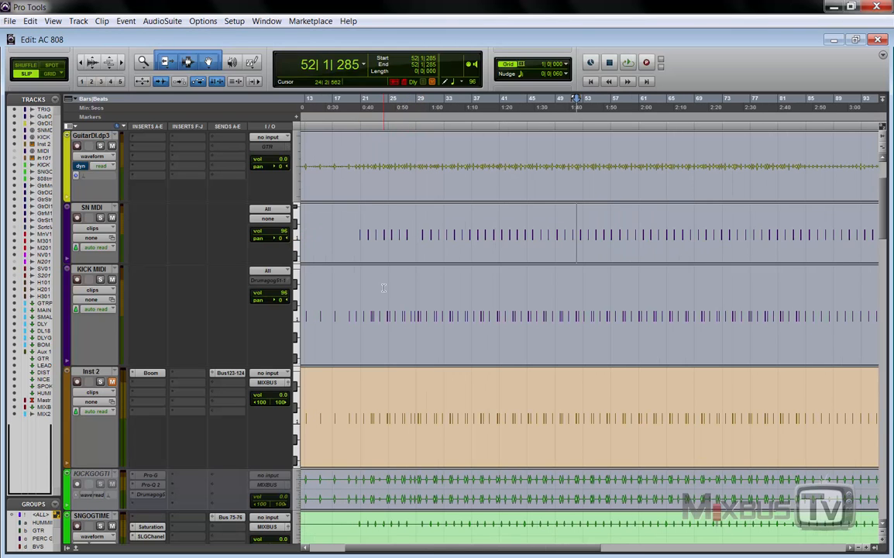
# Inspect the Boom drum machine on the Inst 2 track and select its pattern 1.
pyautogui.scroll(-2, 221, 352)
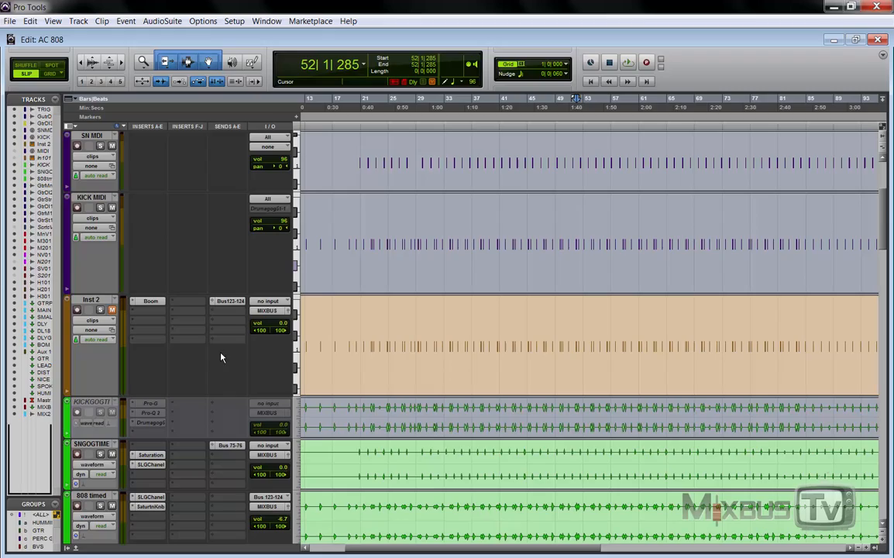
pyautogui.click(157, 304)
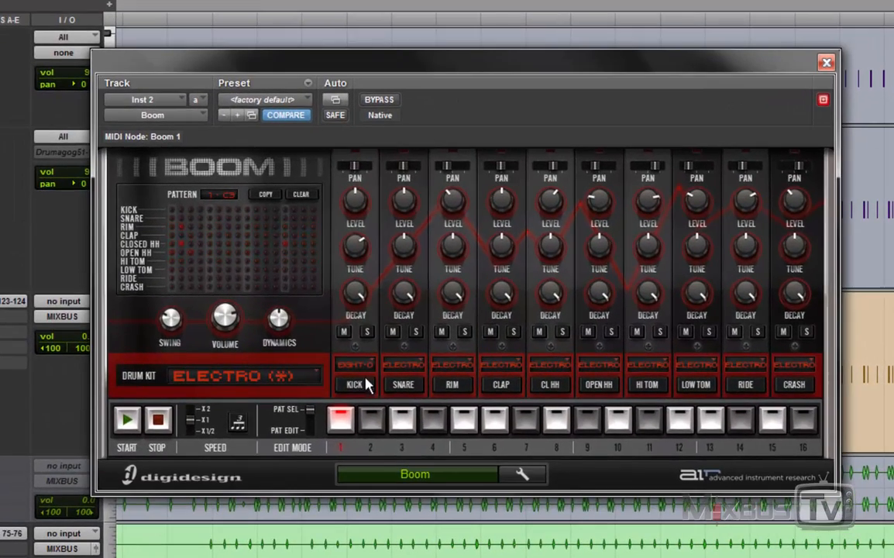
pyautogui.click(337, 421)
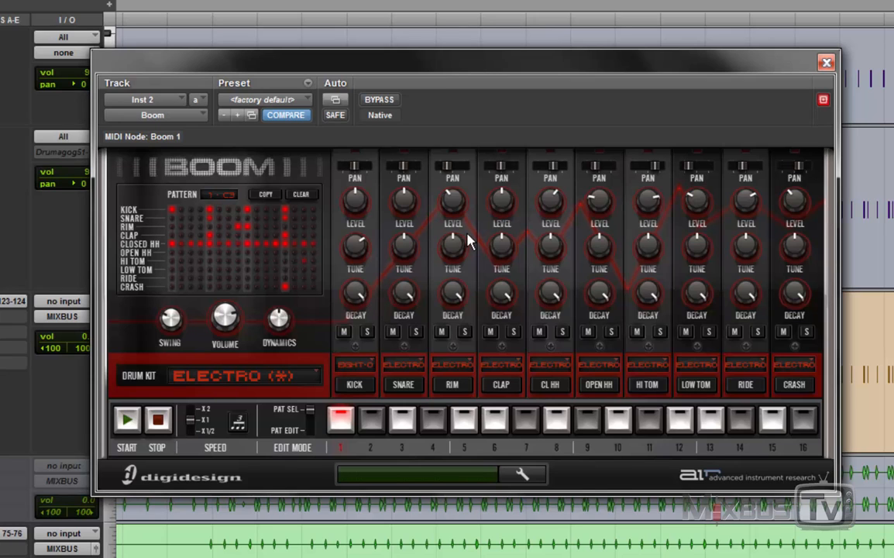
pyautogui.click(826, 62)
# Select the 808 timed audio from about bar 21 to bar 68 and play it soloed.
pyautogui.scroll(-5, 200, 319)
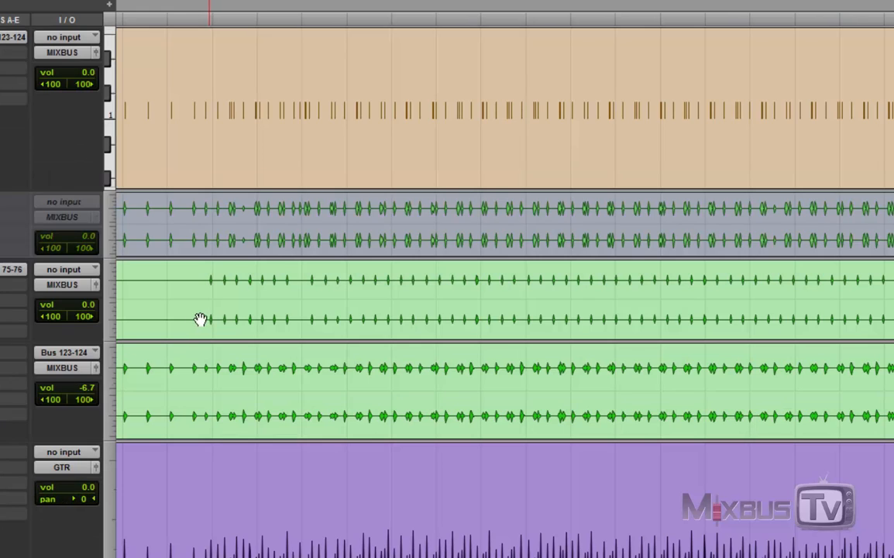
pyautogui.press('r')
pyautogui.moveTo(176, 373); pyautogui.dragTo(723, 364)
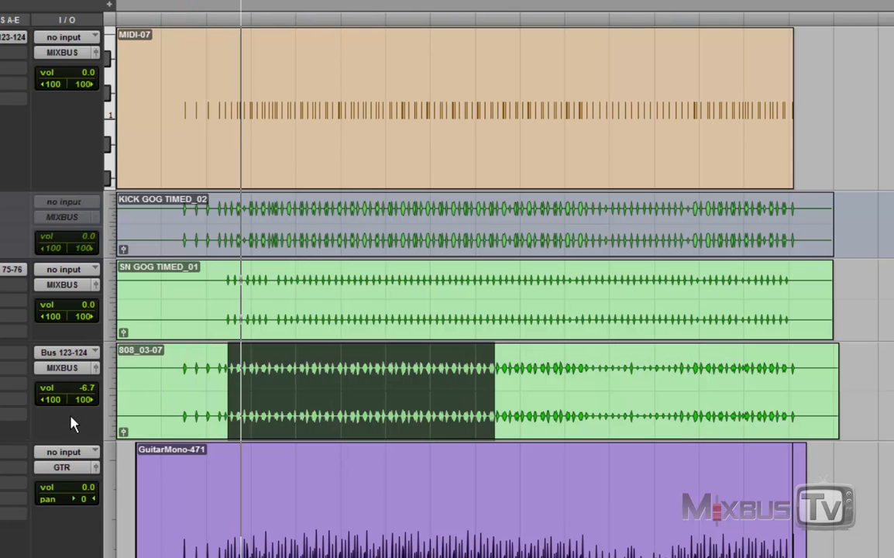
pyautogui.scroll(2, 72, 417)
pyautogui.scroll(-2, 70, 416)
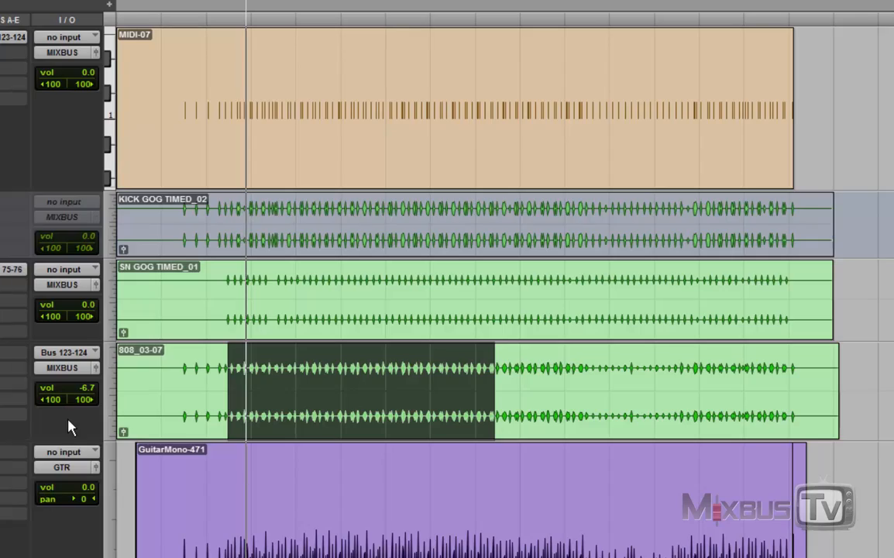
pyautogui.press('t')
pyautogui.scroll(-3, 65, 424)
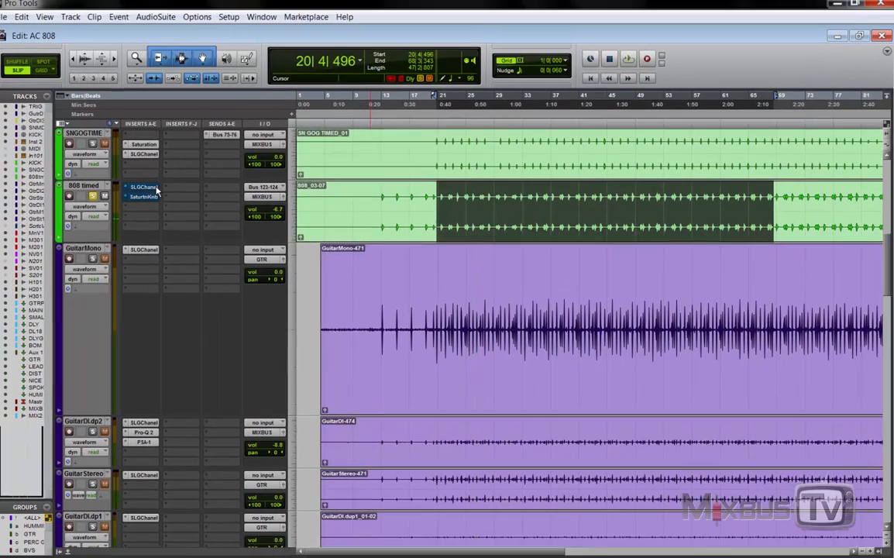
# Take the SSLGChannel plug-in on the 808 timed track out of bypass.
pyautogui.click(6, 151)
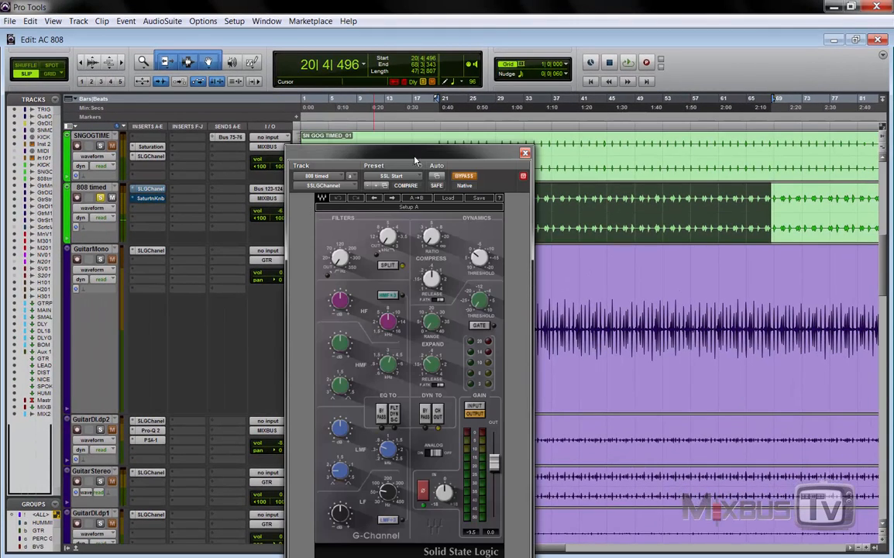
pyautogui.moveTo(427, 155); pyautogui.dragTo(382, 110)
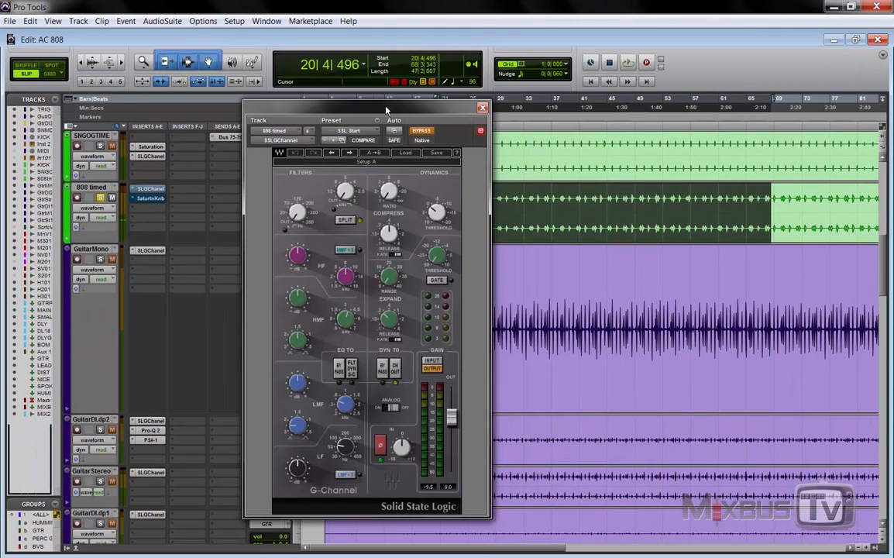
pyautogui.click(423, 131)
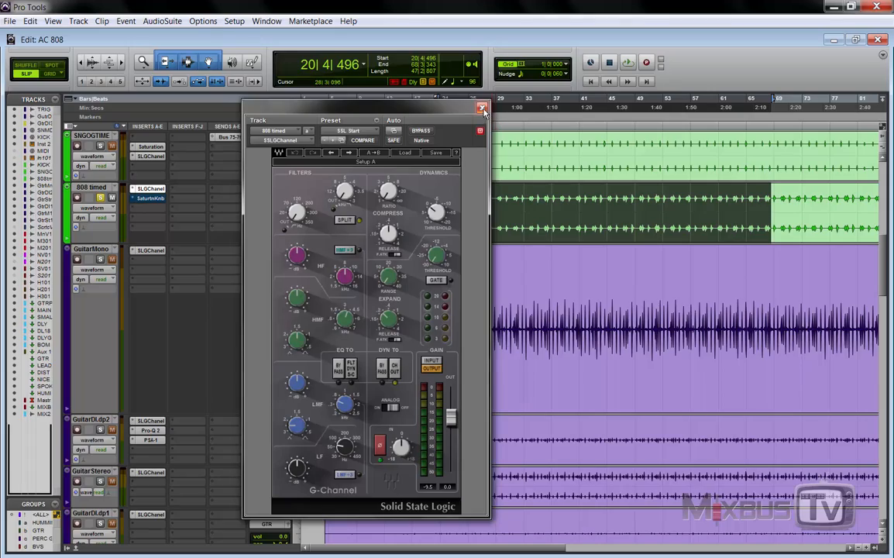
pyautogui.click(481, 109)
# Take the Saturation Knob on the 808 timed track out of bypass and compare the sound with and without it during playback.
pyautogui.click(150, 198)
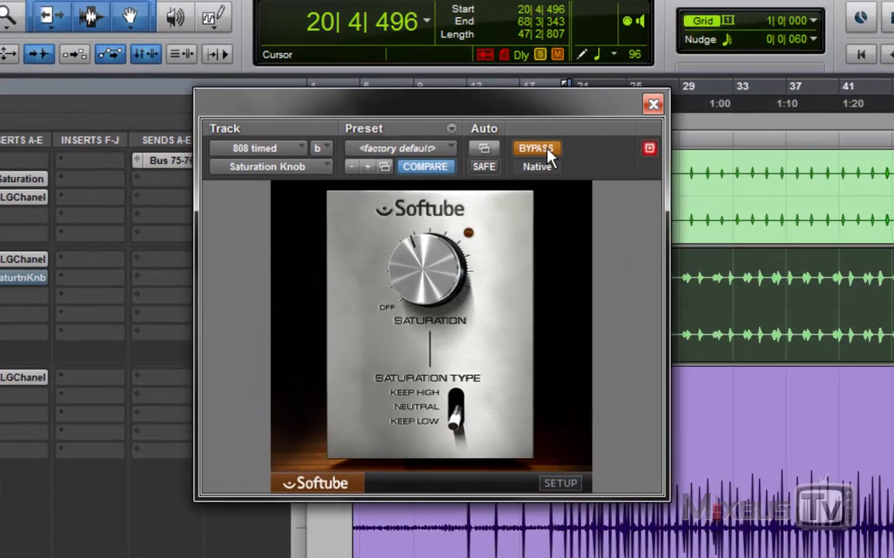
pyautogui.click(522, 147)
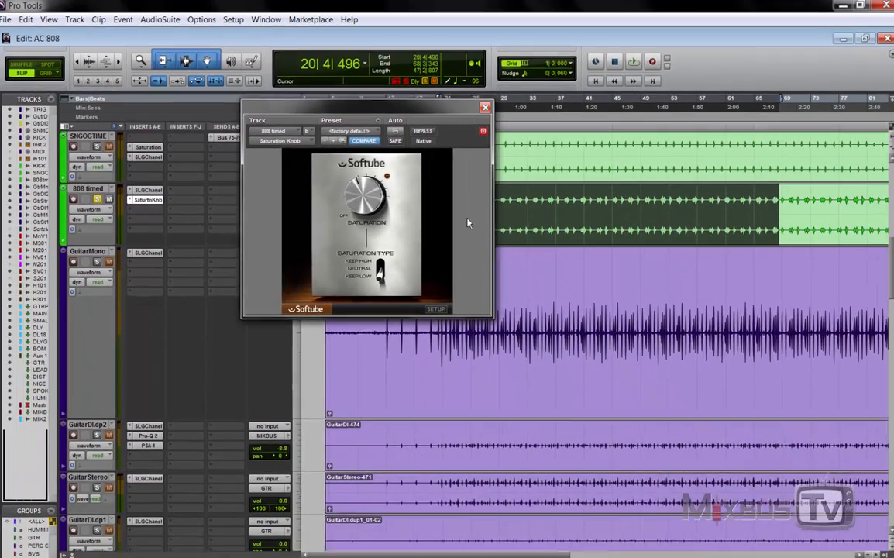
pyautogui.press('space')
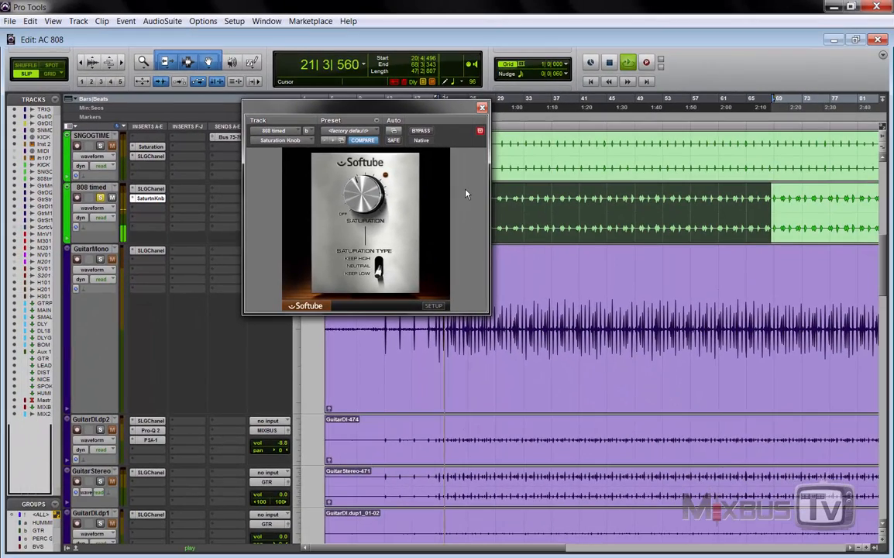
pyautogui.click(422, 132)
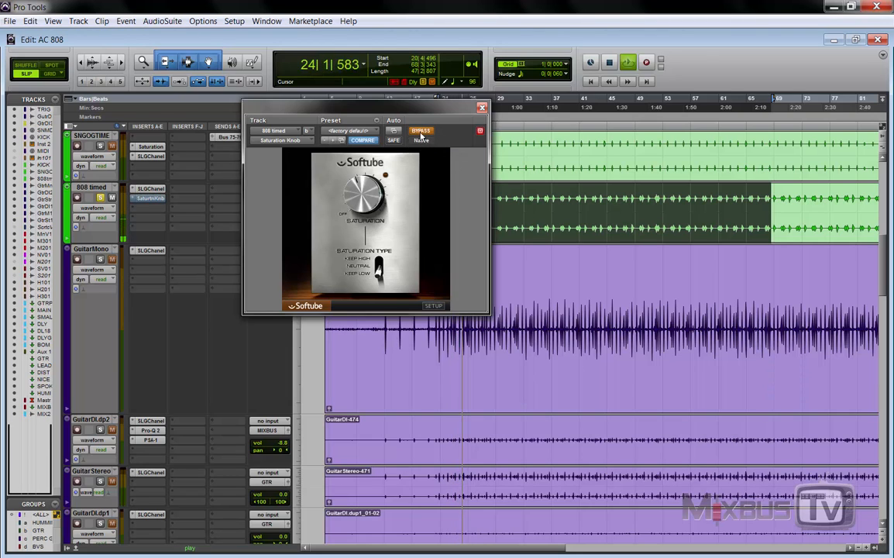
pyautogui.click(421, 131)
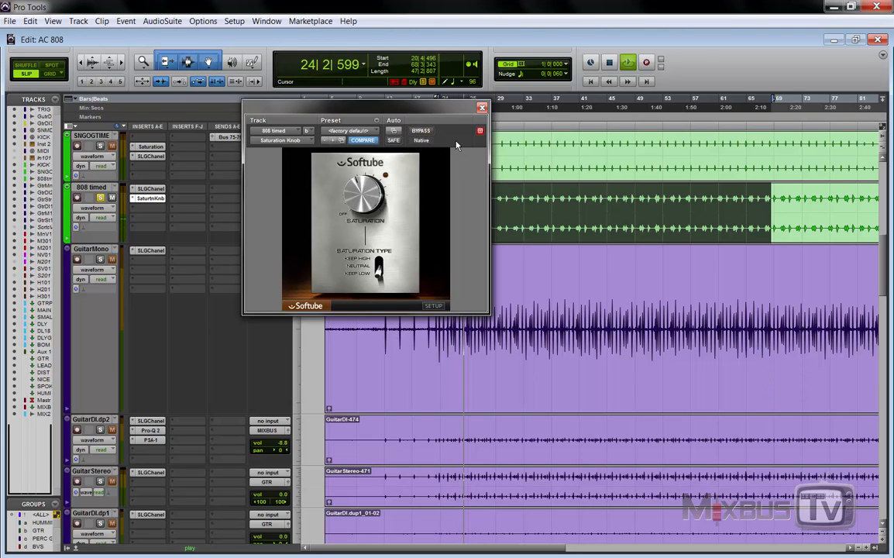
pyautogui.click(482, 108)
pyautogui.press('space')
# Solo the SN GOG TIMED track and select its snare hits from about bar 20 to bar 24.
pyautogui.scroll(2, 237, 335)
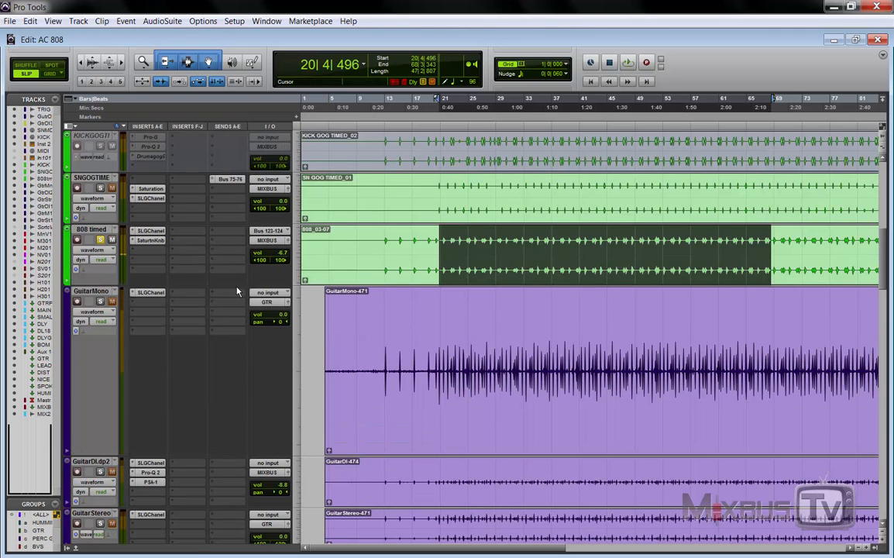
pyautogui.click(100, 189)
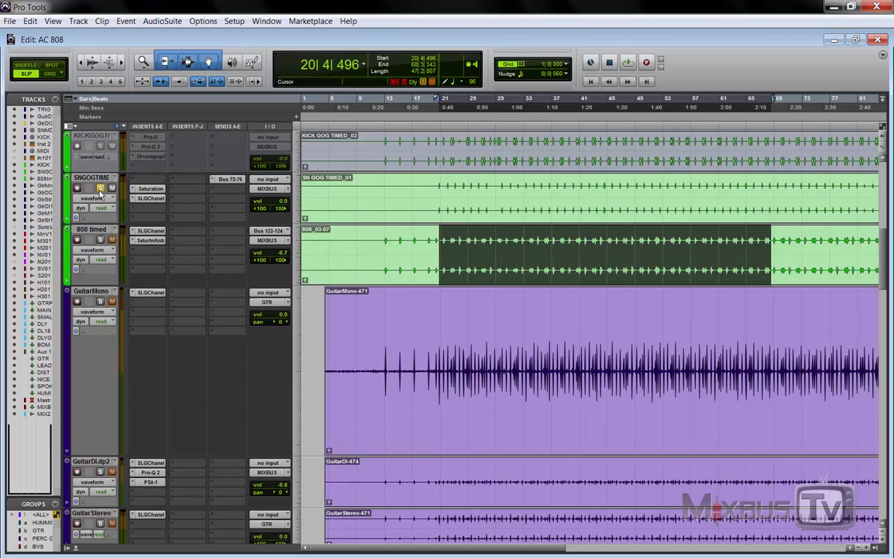
pyautogui.click(455, 191)
pyautogui.press('t')
pyautogui.press('t')
pyautogui.moveTo(518, 191); pyautogui.dragTo(638, 190)
# Play the snare selection to compare URS Saturation bypassed and active, and inspect the track's SSLGChannel settings.
pyautogui.click(153, 190)
pyautogui.press('space')
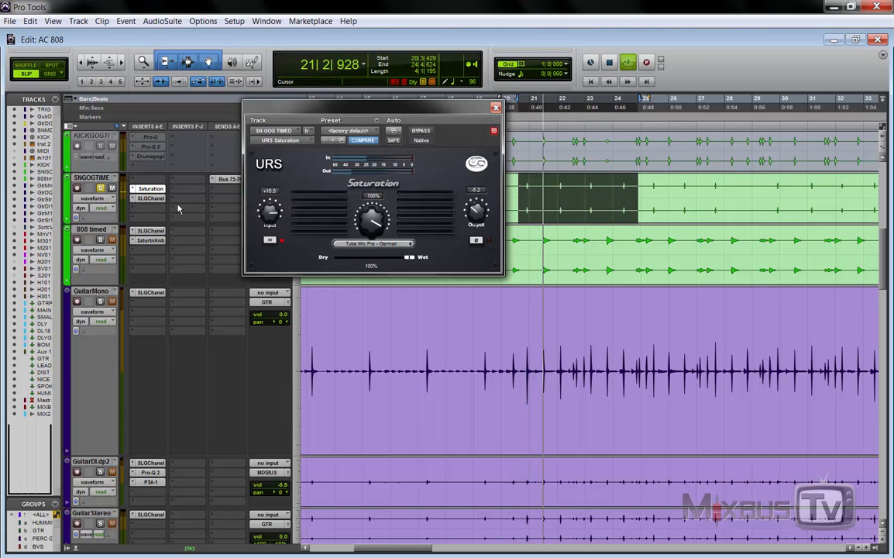
pyautogui.click(428, 132)
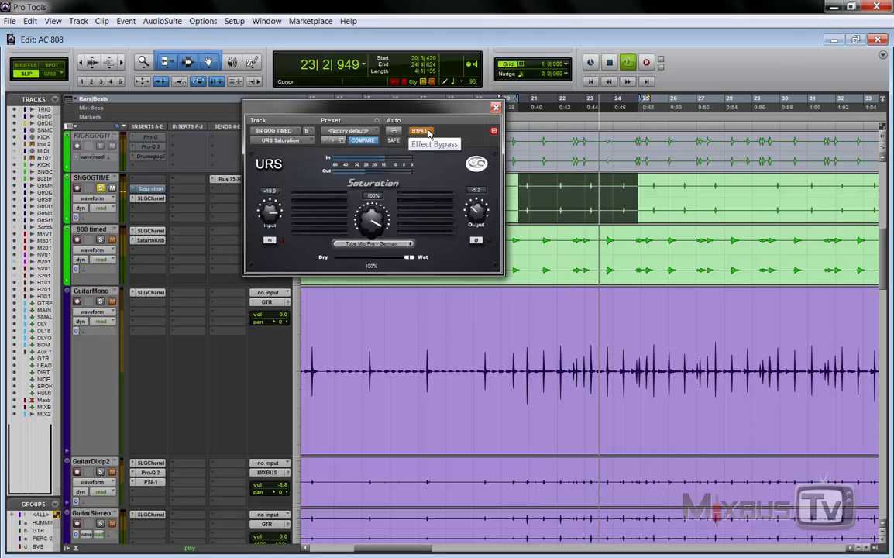
pyautogui.click(428, 131)
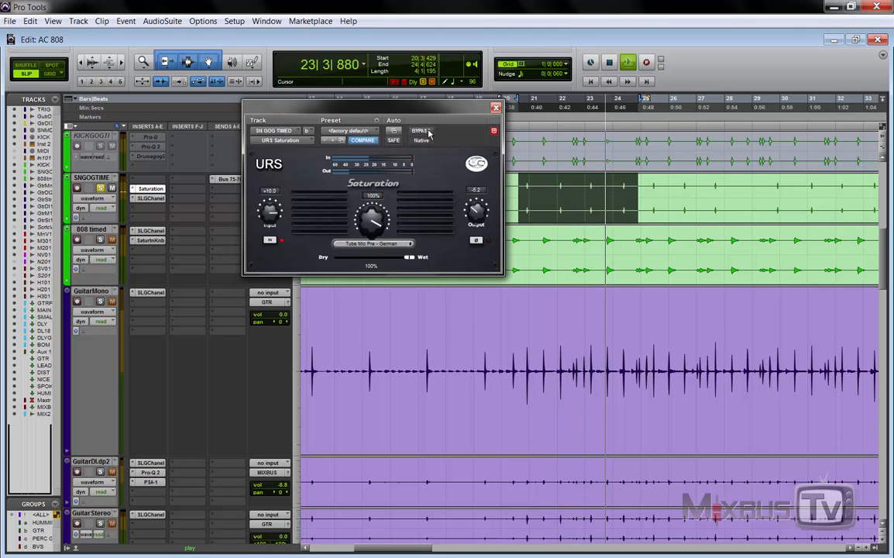
pyautogui.click(158, 198)
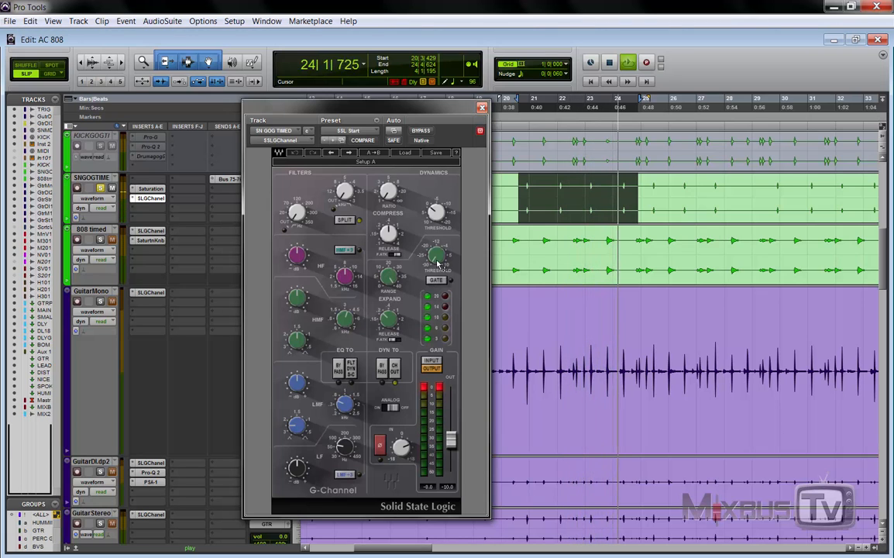
pyautogui.click(481, 108)
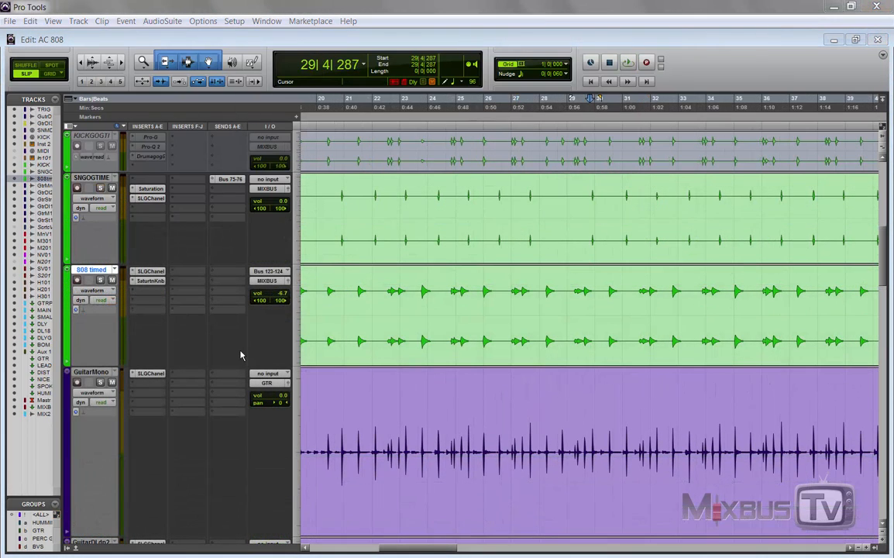
pyautogui.click(106, 179)
pyautogui.doubleClick(102, 179)
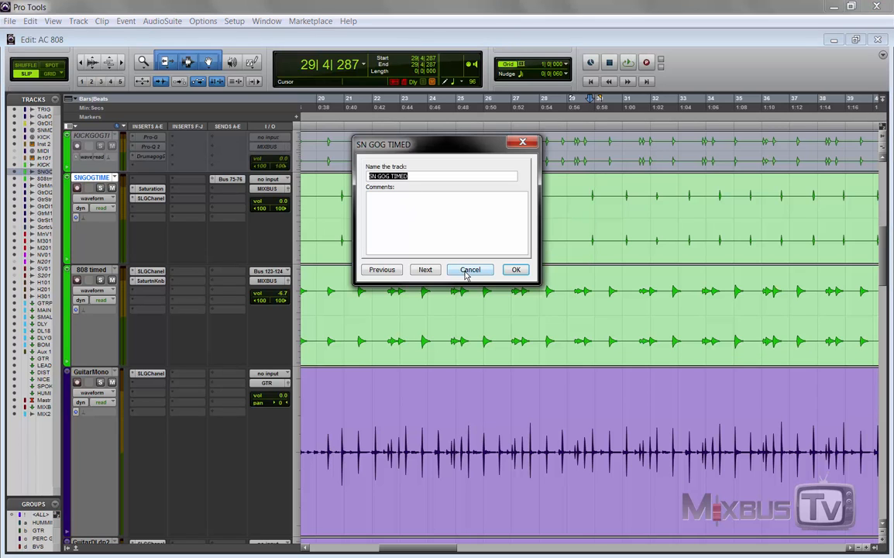
pyautogui.click(467, 271)
# Show the playlists of the SN GOG TIMED track and enlarge the SN GOG lane.
pyautogui.click(92, 198)
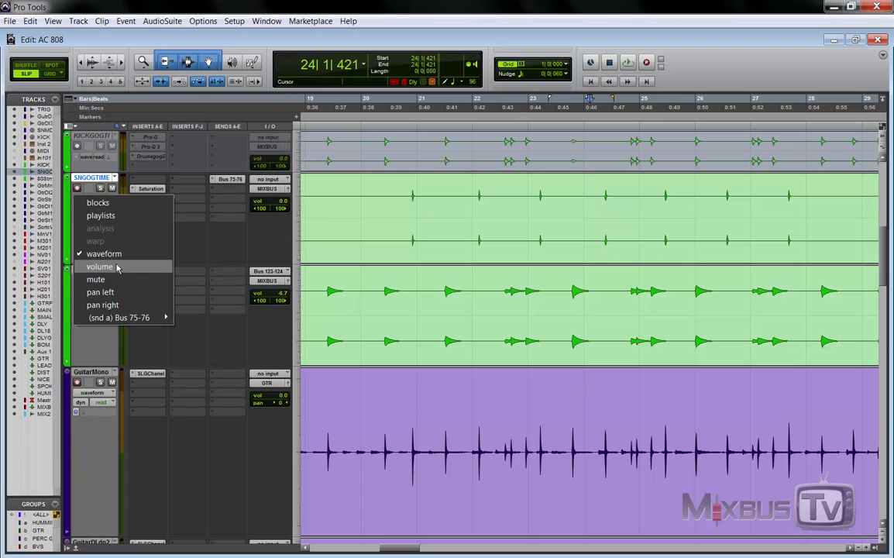
pyautogui.click(97, 207)
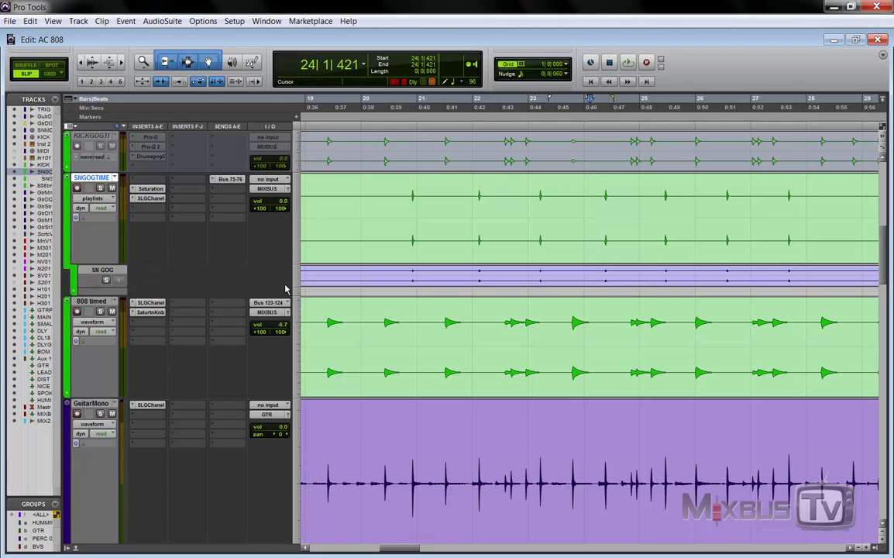
pyautogui.moveTo(283, 288); pyautogui.dragTo(260, 414)
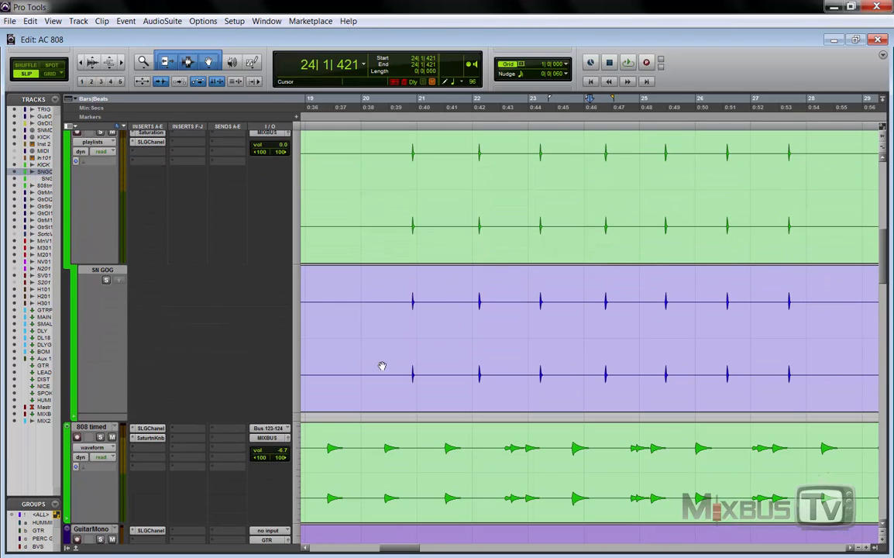
# Examine the timed snare hits against the SN GOG playlist up close around bars 24 and 25.
pyautogui.click(607, 157)
pyautogui.press('t')
pyautogui.press('t')
pyautogui.press('t')
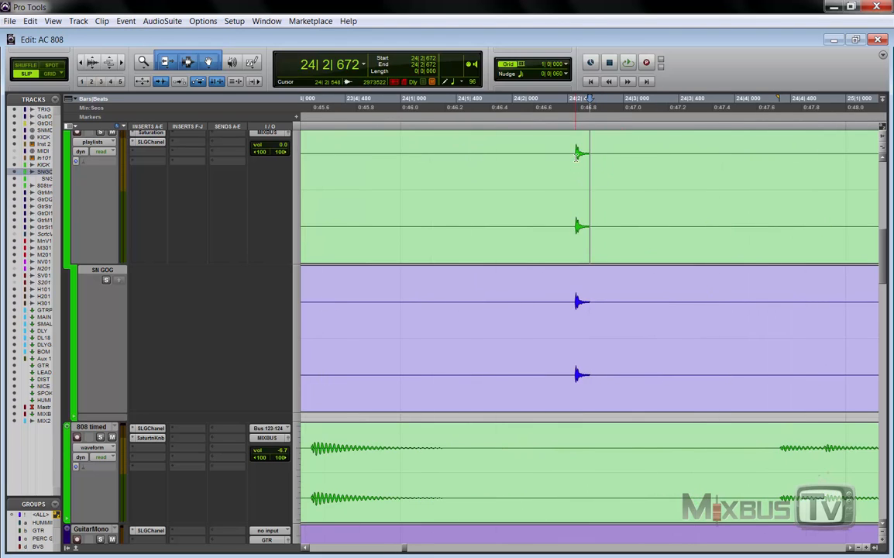
pyautogui.press('Tab')
pyautogui.click(573, 152)
pyautogui.press('t')
pyautogui.press('t')
pyautogui.press('t')
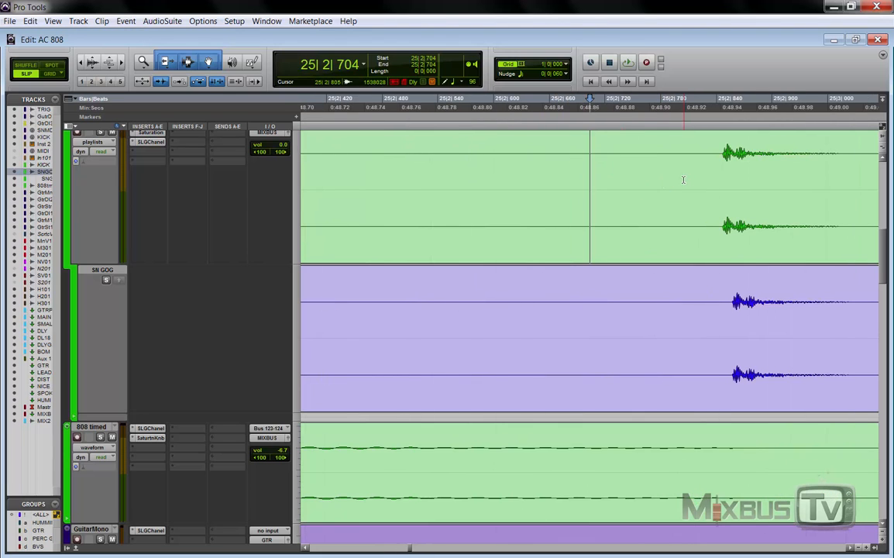
# Step through the SN GOG transients from bar 25 to bar 33 to compare their timing with the timed snare hits.
pyautogui.hscroll(3, 657, 182)
pyautogui.moveTo(589, 302); pyautogui.dragTo(768, 304)
pyautogui.click(569, 287)
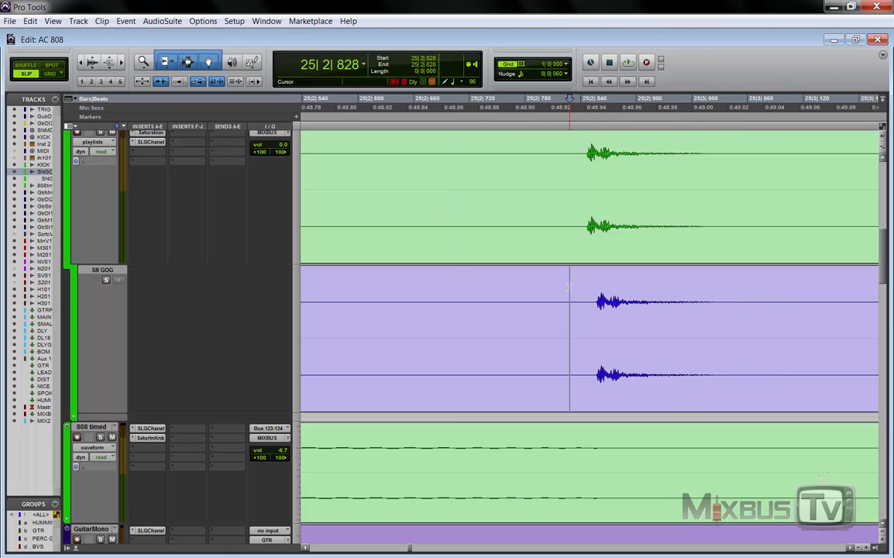
pyautogui.press('Tab')
pyautogui.press('Tab')
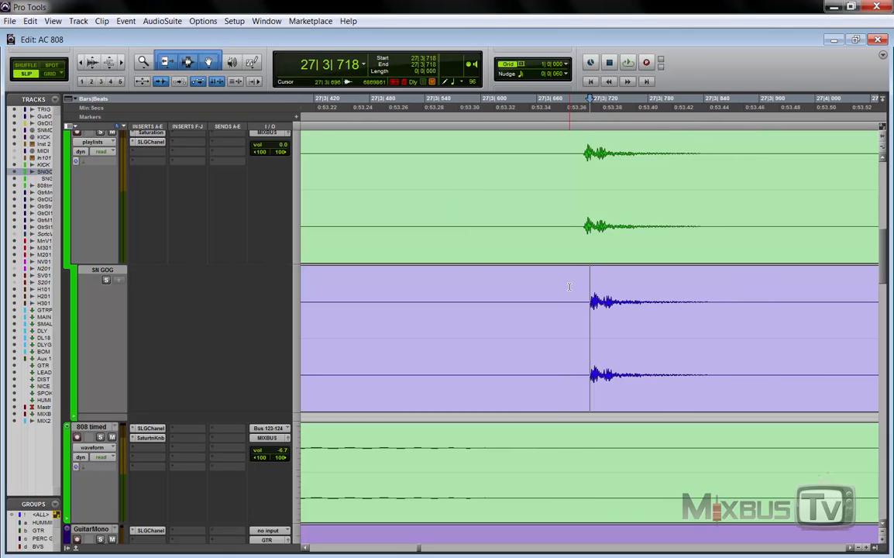
pyautogui.press('Tab')
pyautogui.press('Tab')
pyautogui.press('Tab')
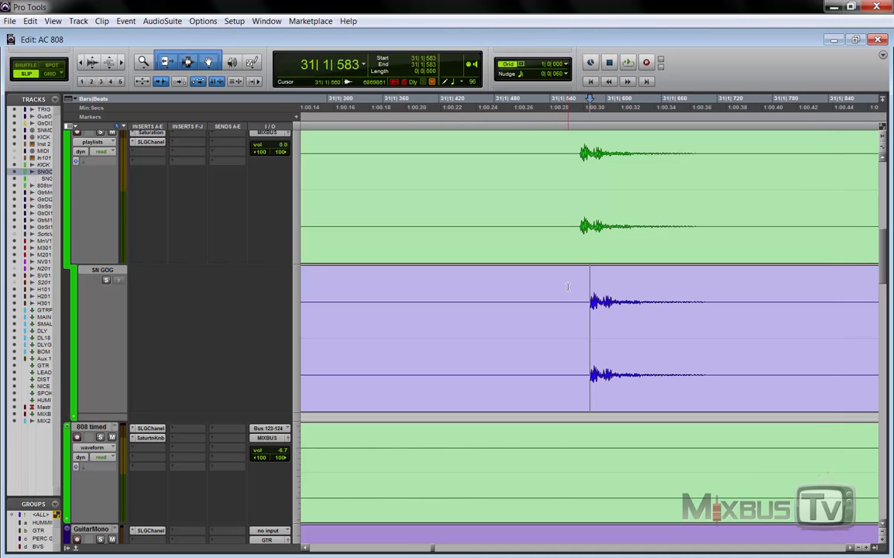
pyautogui.press('Tab')
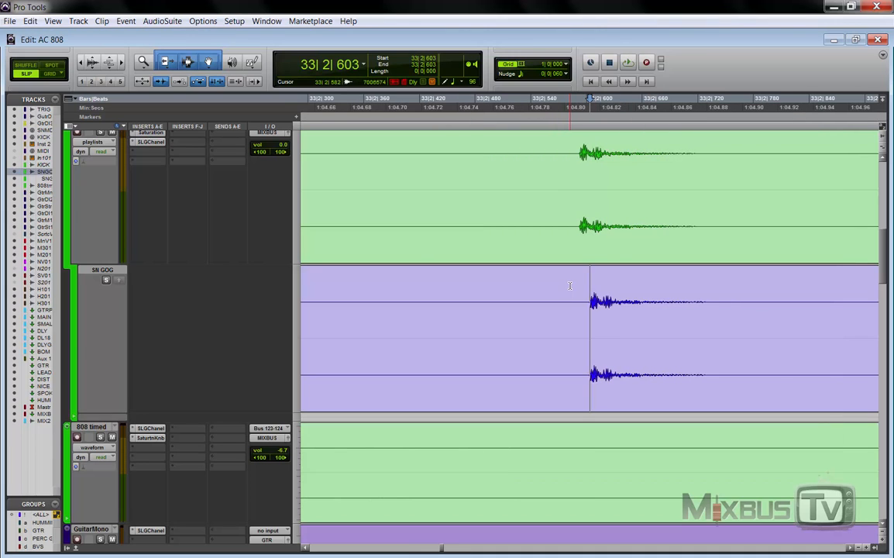
# Step through the SN GOG transients from bar 33 to bar 51 and compare their timing with the timed snare hits.
pyautogui.press('Tab')
pyautogui.press('Tab')
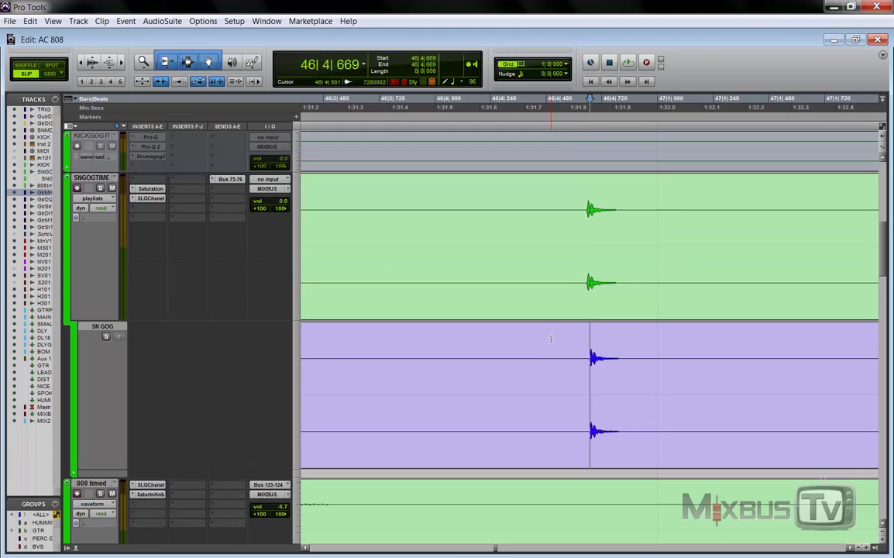
pyautogui.hotkey('ctrl', ']')
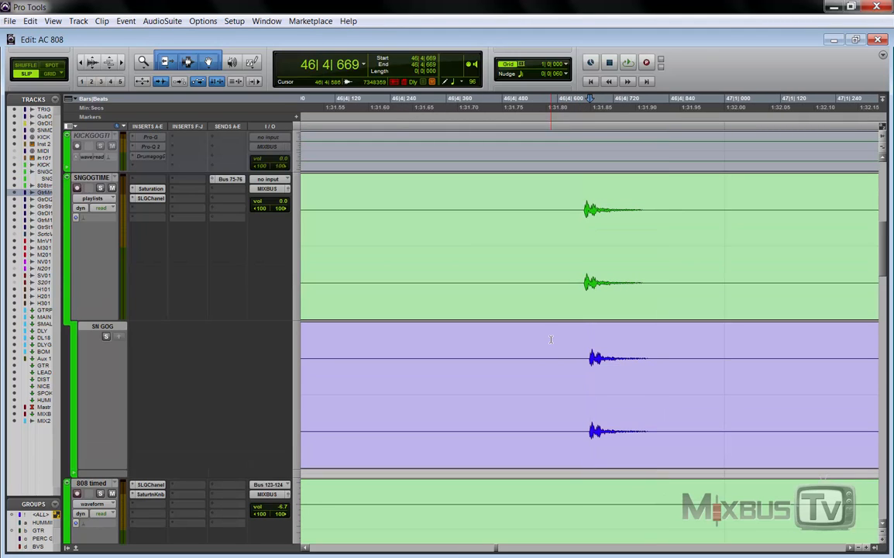
pyautogui.press('Tab')
pyautogui.hotkey('ctrl', ']')
pyautogui.press('Tab')
pyautogui.press('Tab')
pyautogui.press('Tab')
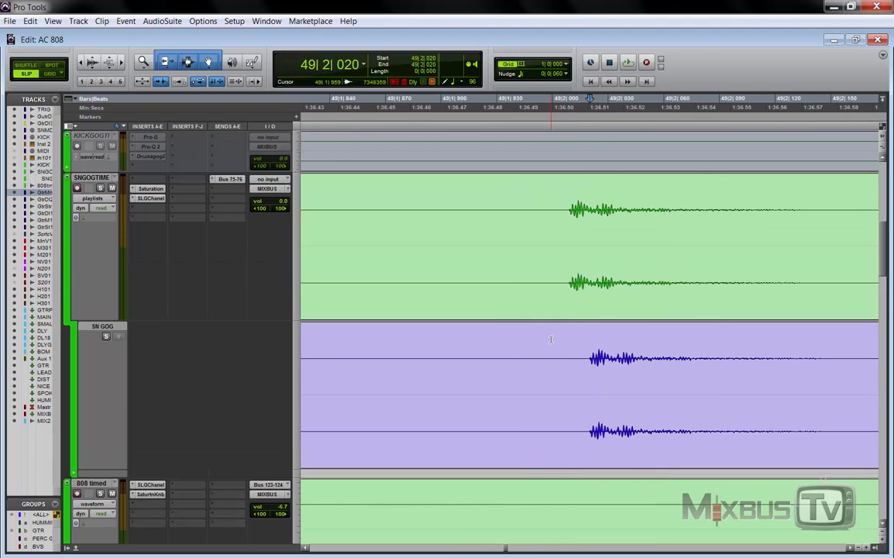
pyautogui.hotkey('ctrl', '[')
pyautogui.hotkey('ctrl', '[')
pyautogui.hotkey('ctrl', '[')
pyautogui.hotkey('ctrl', '[')
pyautogui.hotkey('ctrl', '[')
pyautogui.hotkey('ctrl', '[')
pyautogui.hotkey('ctrl', '[')
pyautogui.hotkey('ctrl', '[')
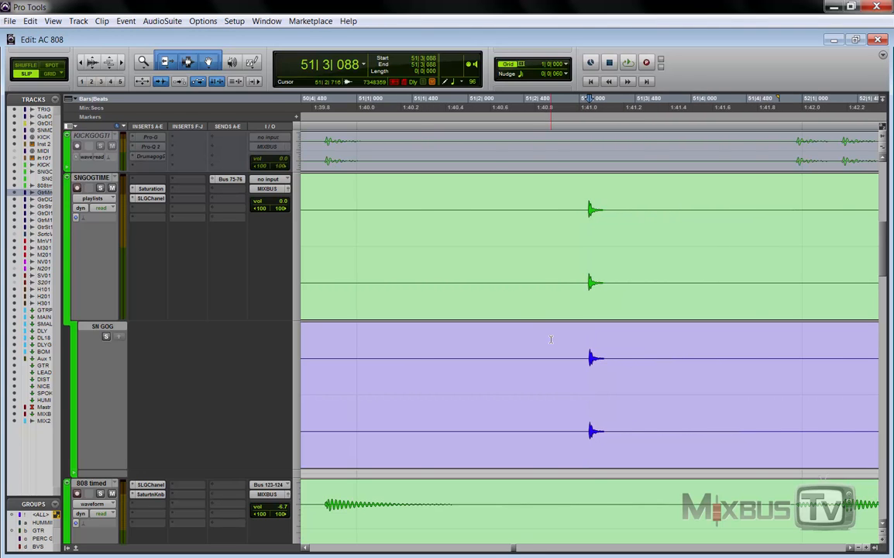
# Return the SN GOG TIMED track to waveform view and reduce its height.
pyautogui.hotkey('ctrl', '[')
pyautogui.hotkey('ctrl', '[')
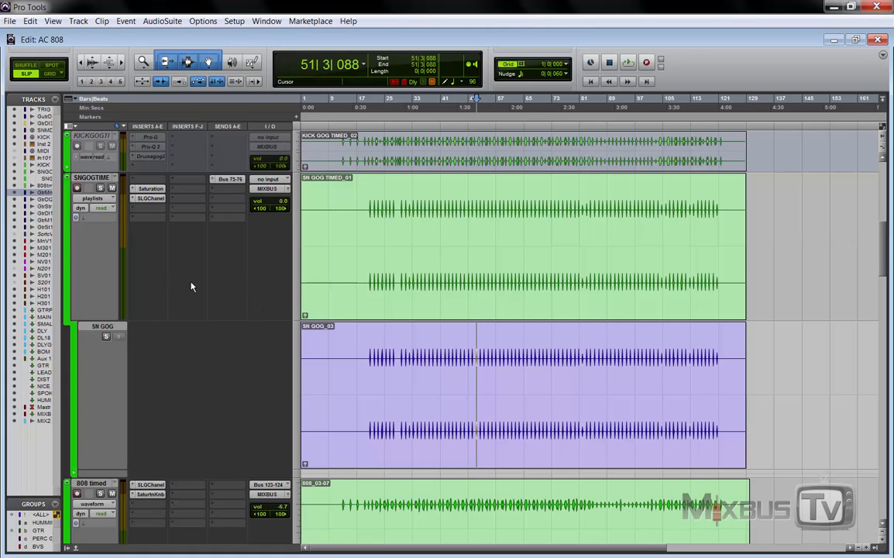
pyautogui.scroll(-1, 192, 285)
pyautogui.scroll(-3, 216, 317)
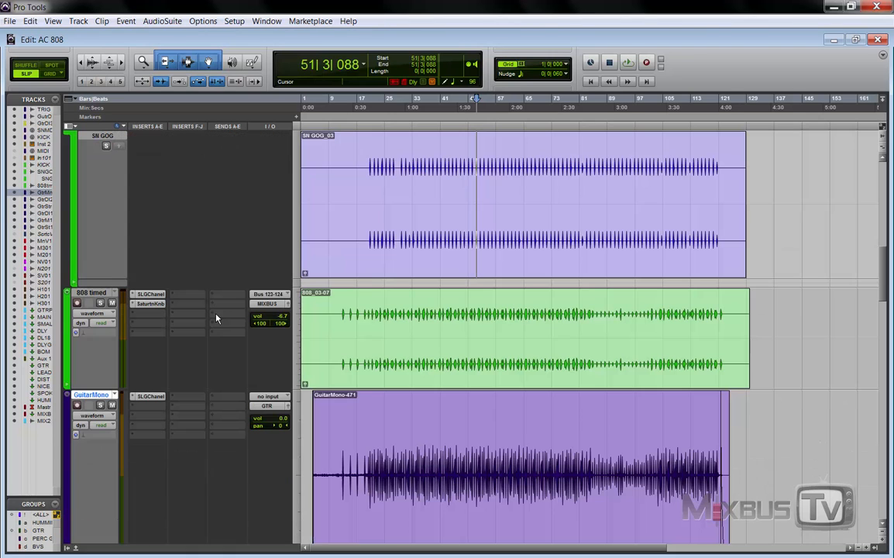
pyautogui.scroll(-2, 216, 316)
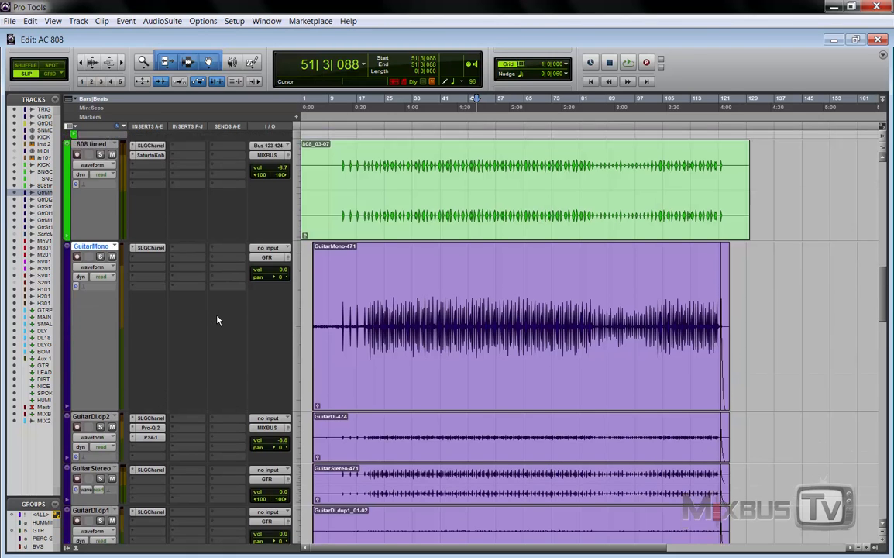
pyautogui.scroll(2, 217, 320)
pyautogui.scroll(2, 209, 313)
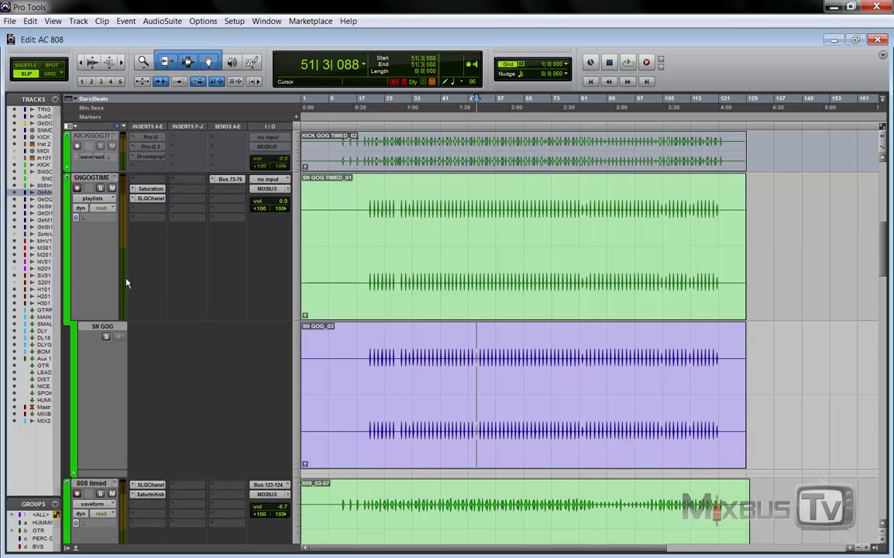
pyautogui.click(92, 199)
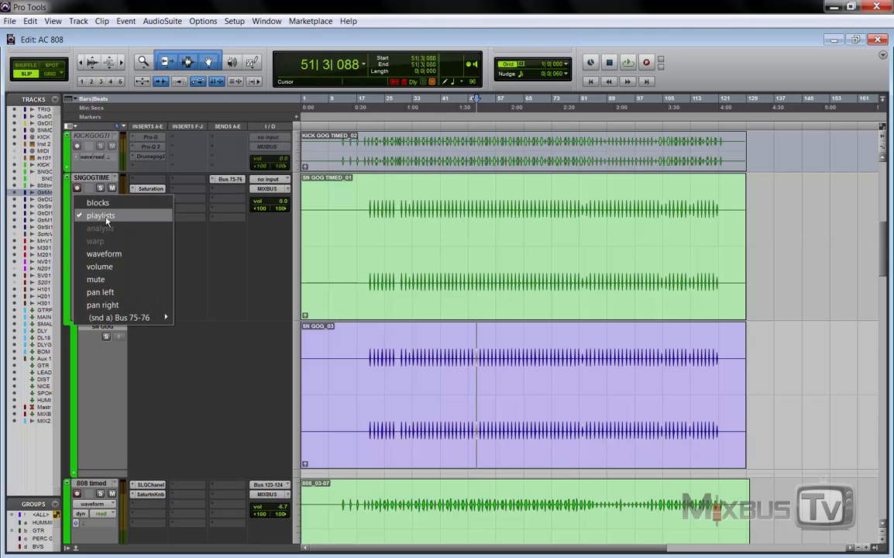
pyautogui.click(110, 257)
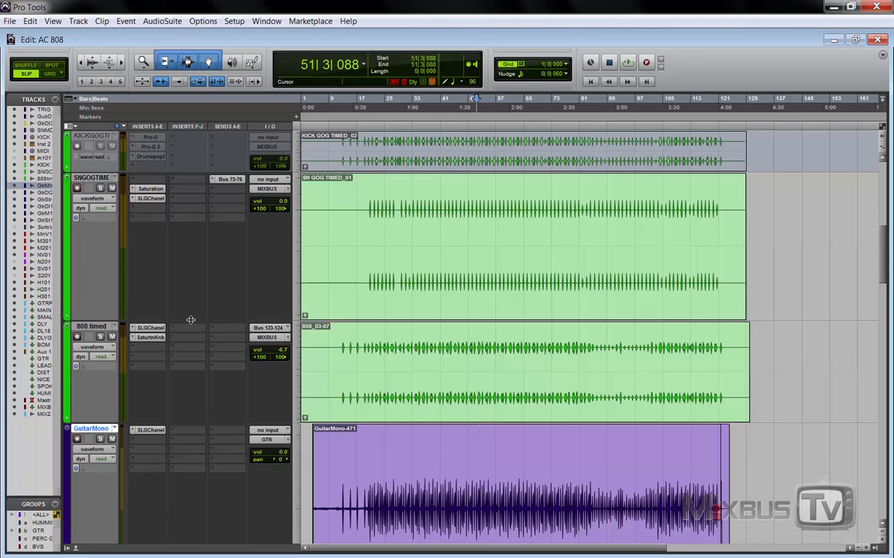
pyautogui.moveTo(185, 319); pyautogui.dragTo(178, 238)
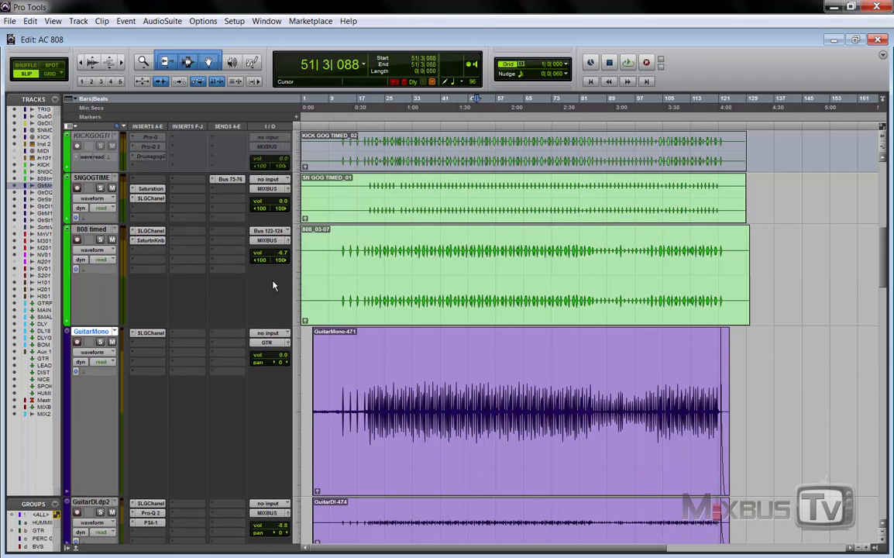
# Play the guitar from bar 22 with the timed snare and 808 tracks muted.
pyautogui.click(414, 245)
pyautogui.press('t')
pyautogui.press('t')
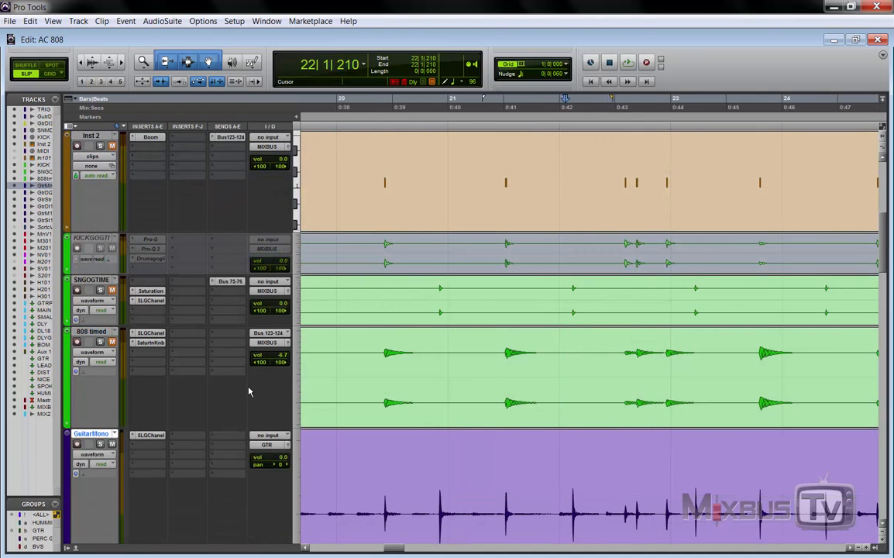
pyautogui.press('space')
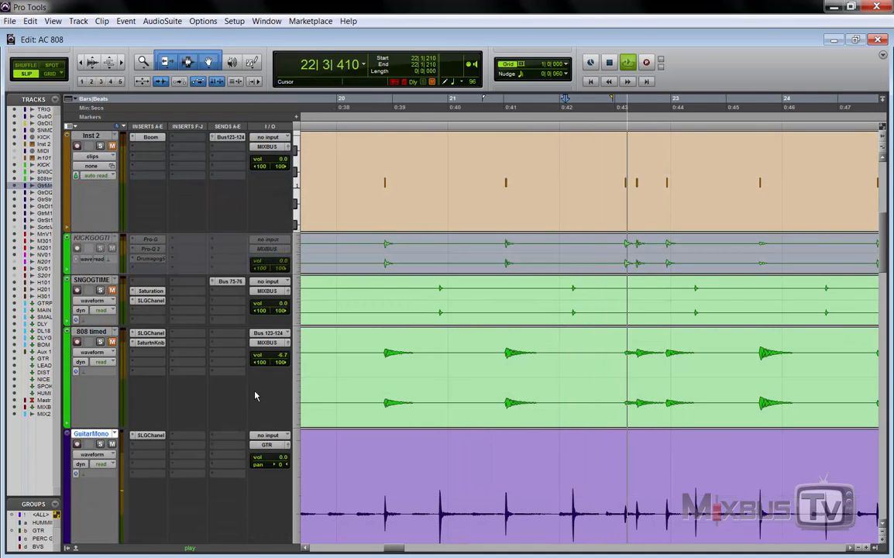
pyautogui.hotkey('ctrl', '[')
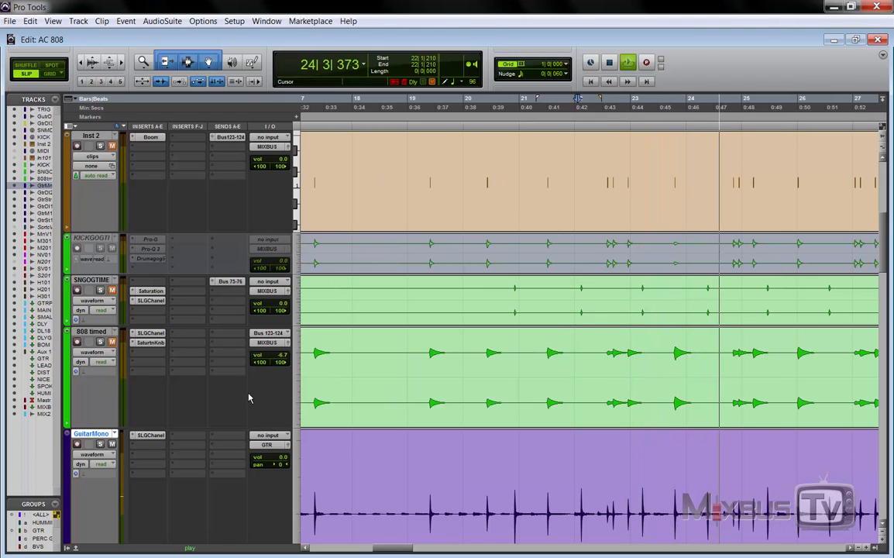
pyautogui.hotkey('ctrl', '[')
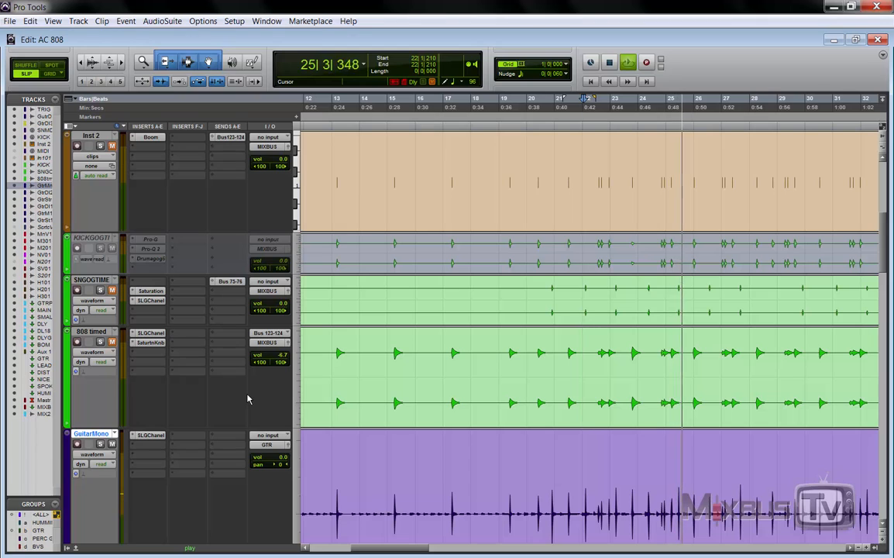
# Replay the passage from bar 22 several times to compare the guitar with and without the timed snare and 808.
pyautogui.press('space')
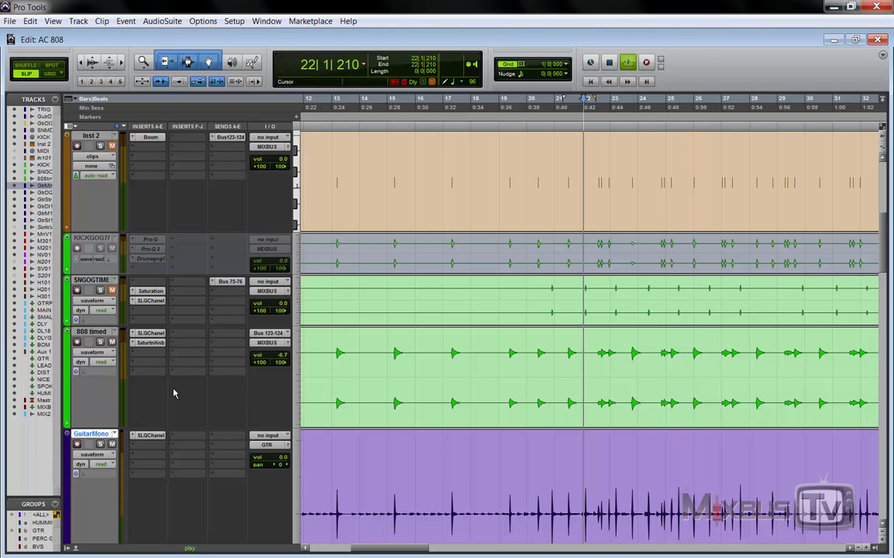
pyautogui.press('space')
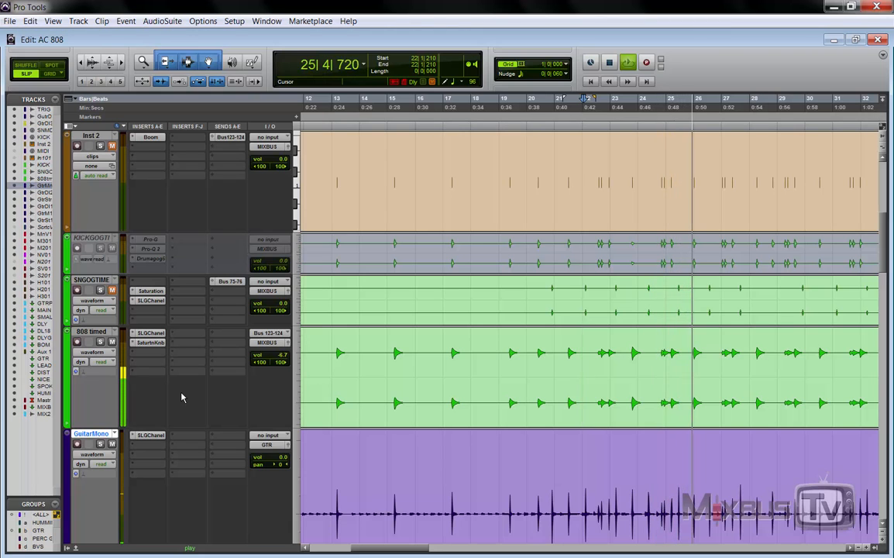
pyautogui.press('space')
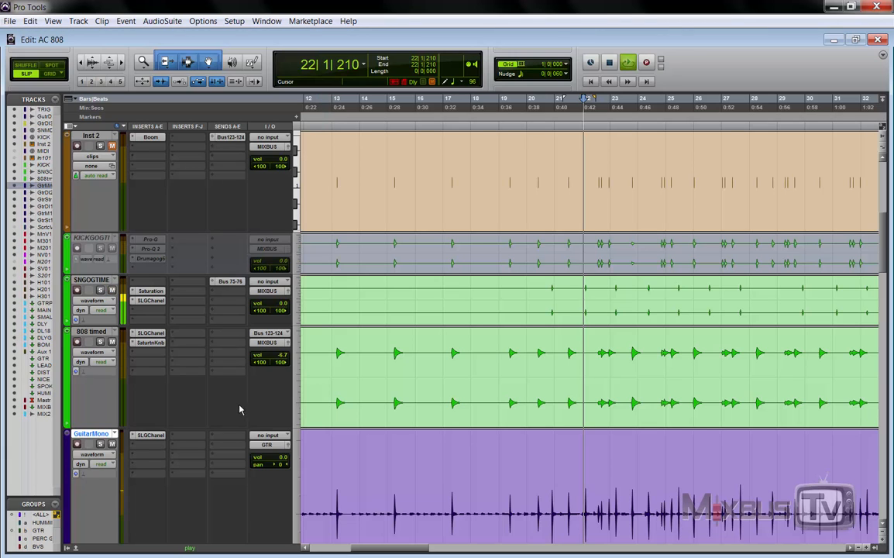
pyautogui.press('space')
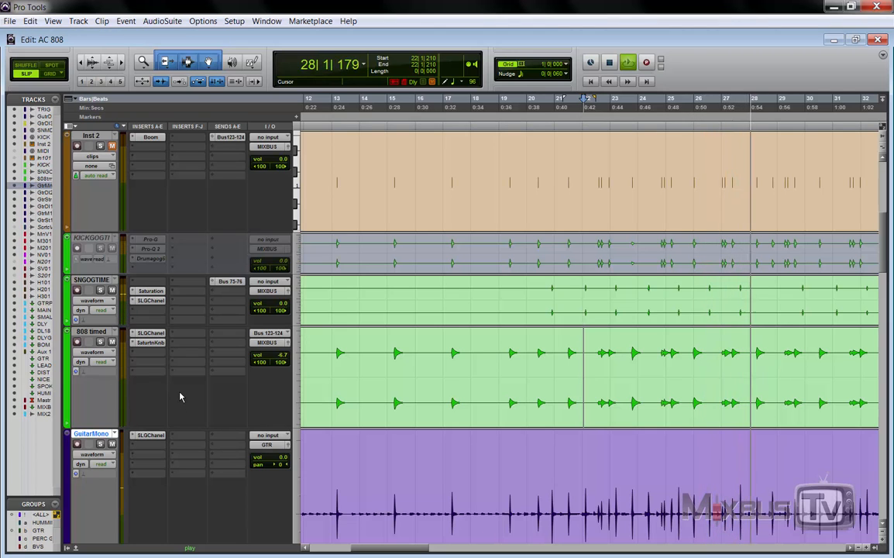
pyautogui.press('space')
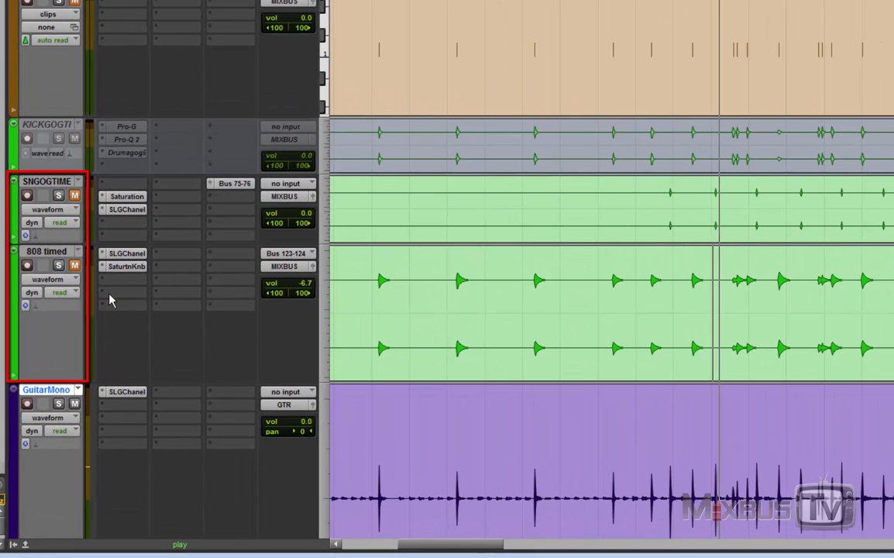
# Toggle the mutes of the timed snare and 808 tracks during playback, ending unmuted, and stop playback.
pyautogui.click(75, 266)
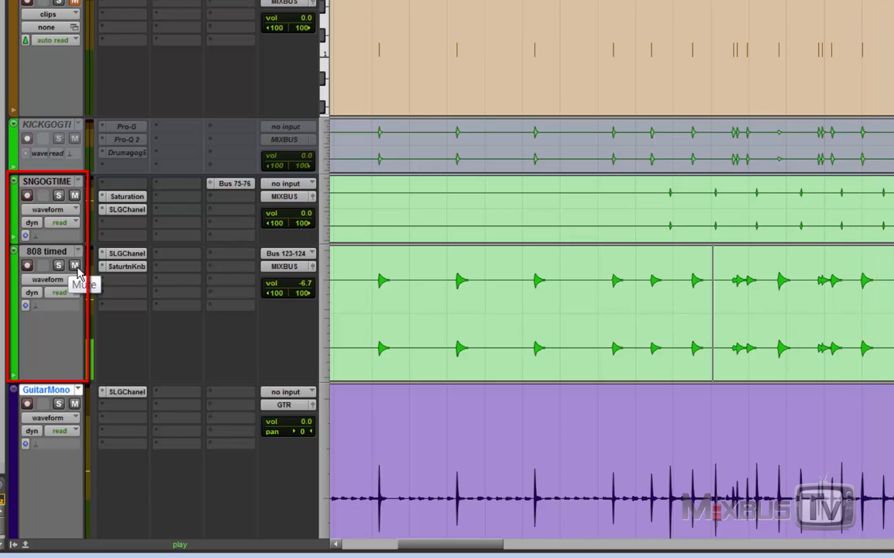
pyautogui.click(75, 266)
pyautogui.press('r')
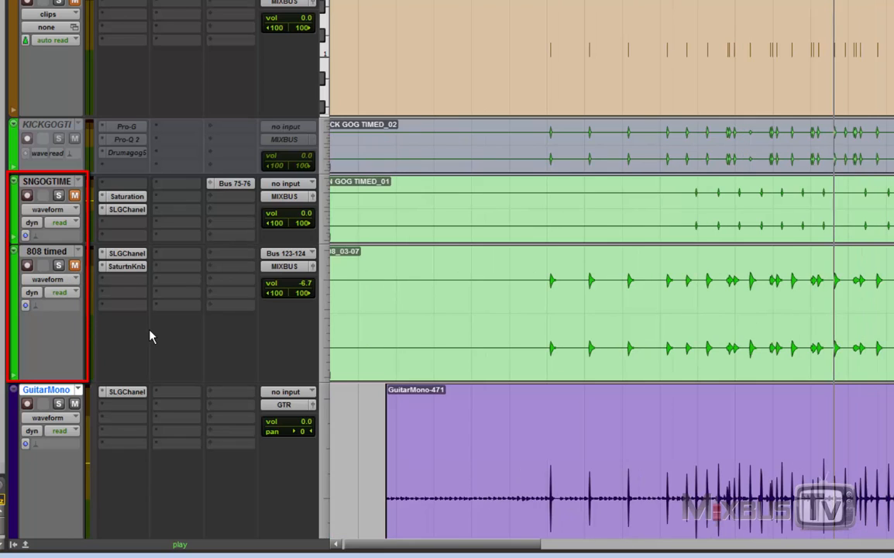
pyautogui.click(75, 266)
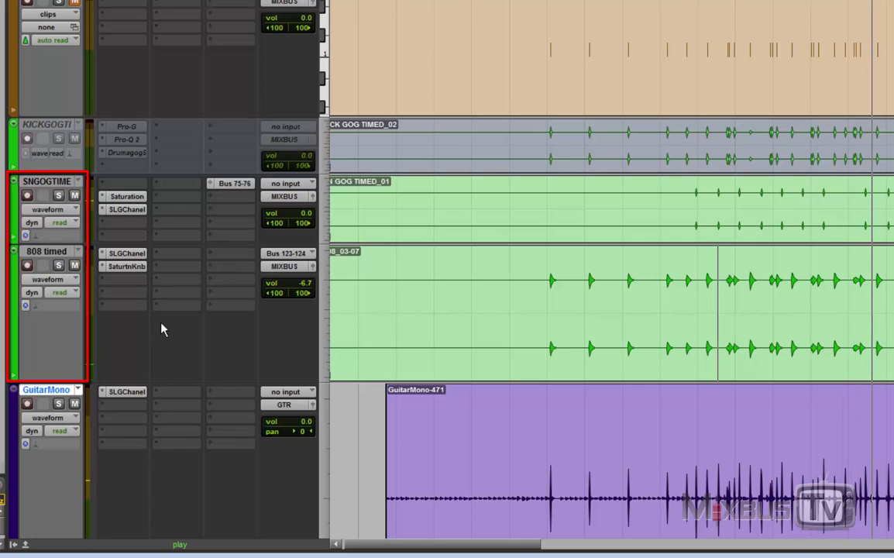
pyautogui.click(75, 265)
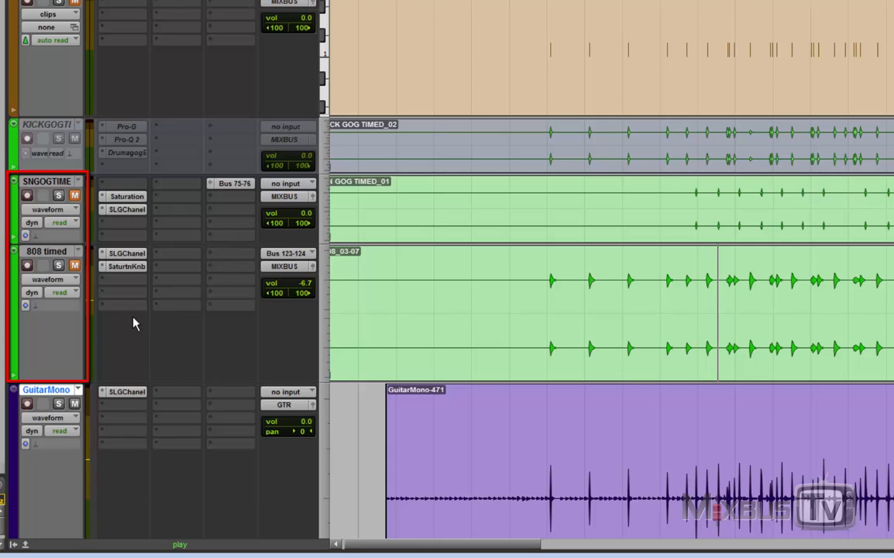
pyautogui.click(74, 265)
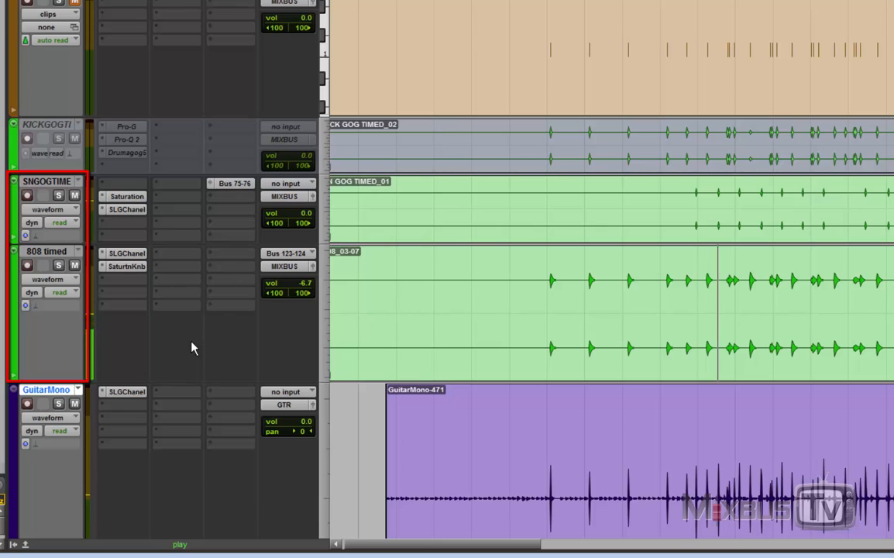
pyautogui.press('r')
pyautogui.press('r')
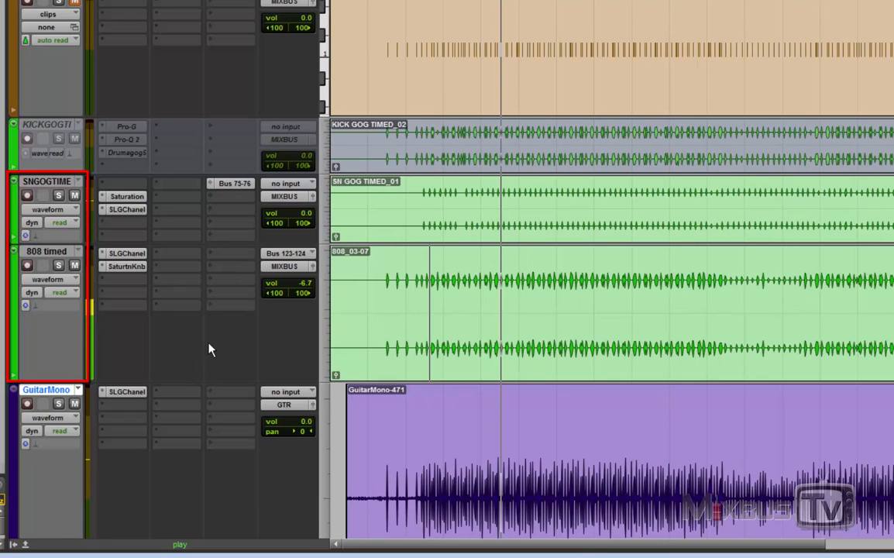
pyautogui.press('t')
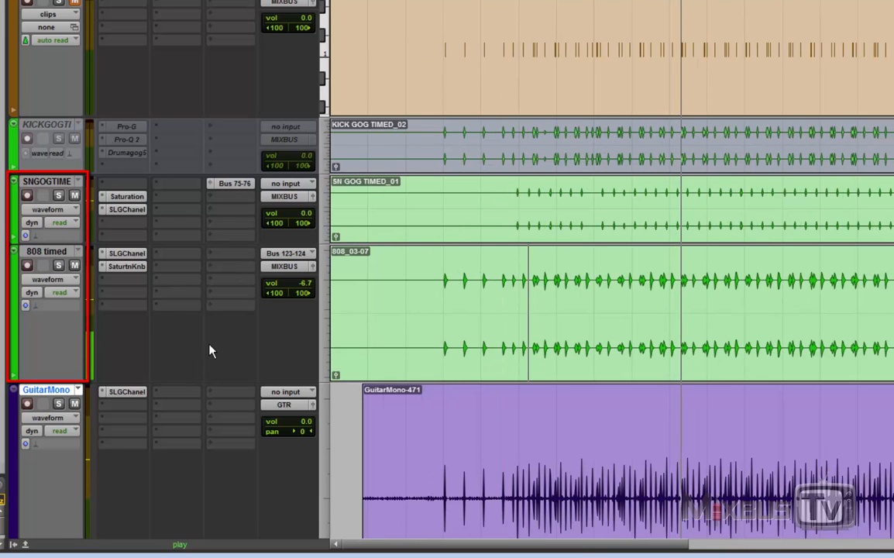
pyautogui.press('space')
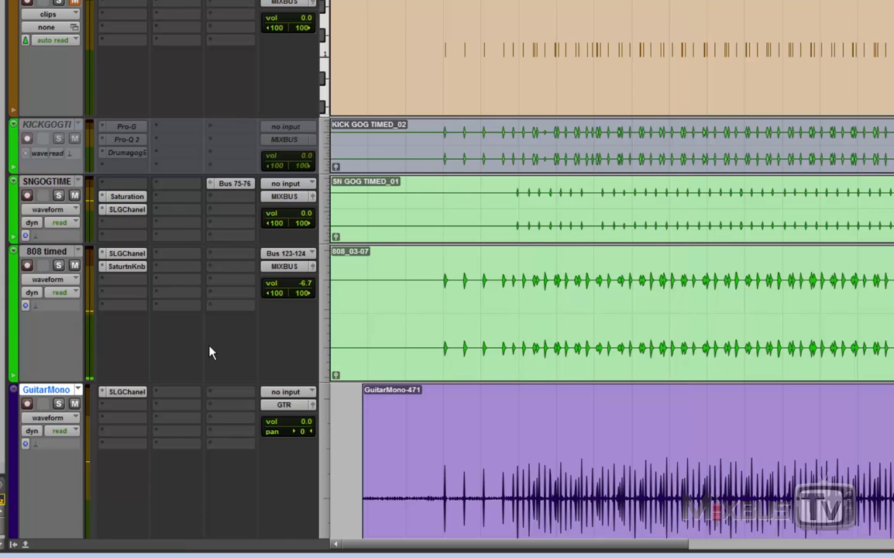